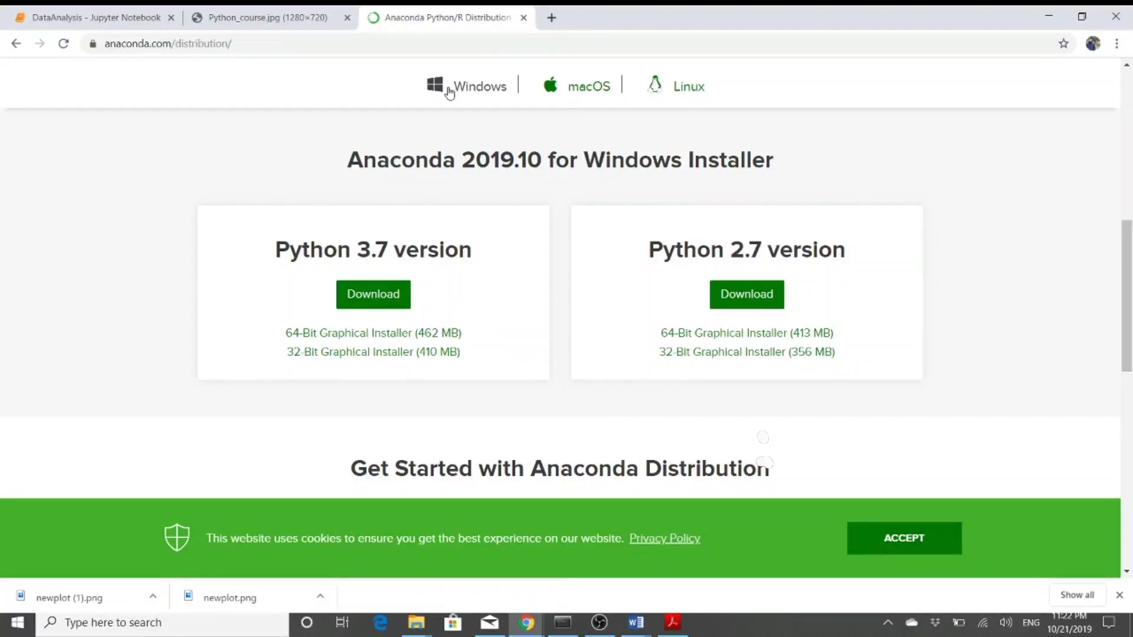
- Check the macOS and Linux installers, and download the 64-bit graphical Python 3.7 installer for Windows
left_click(580, 99)
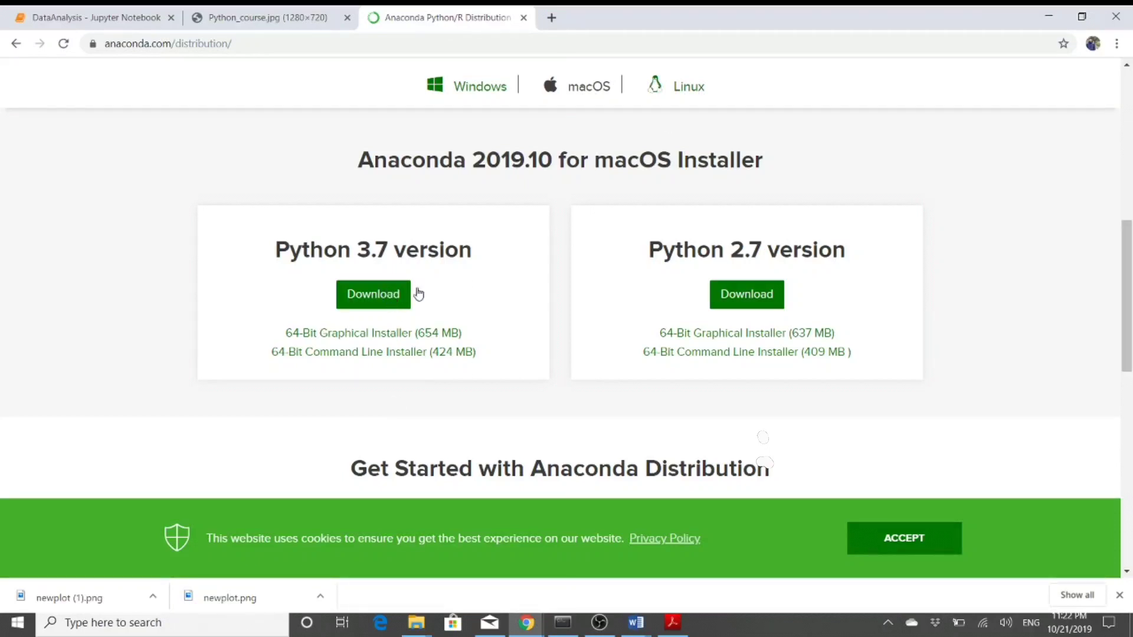
left_click(691, 97)
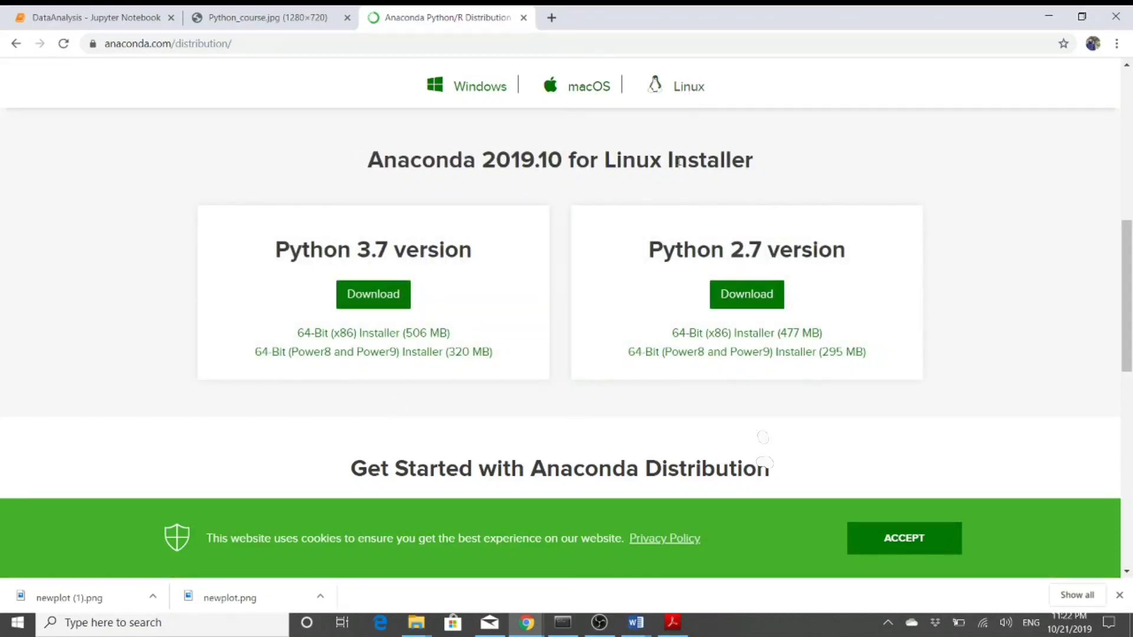
left_click(483, 87)
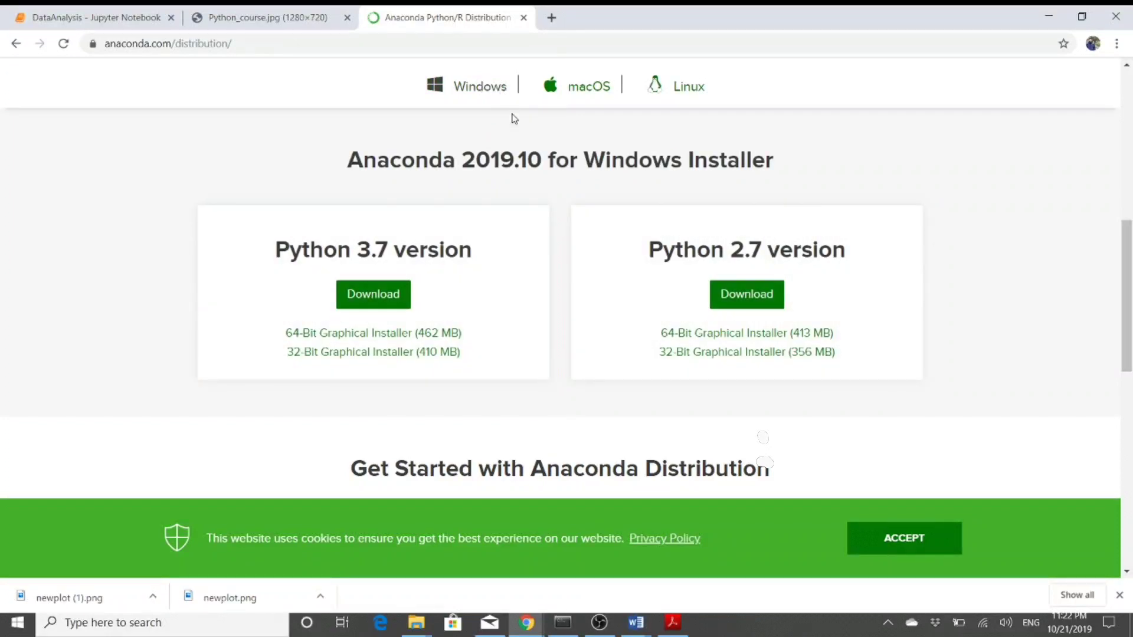
left_click(377, 340)
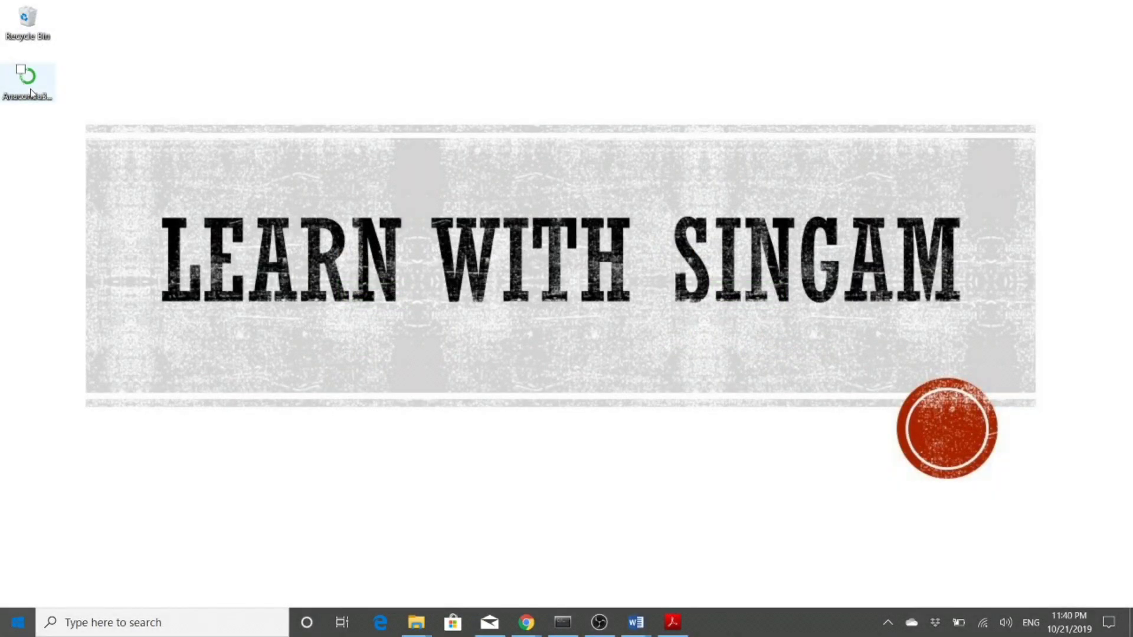
- Run the Anaconda3 setup from the desktop, accepting the license agreement and the Just Me installation type
double_click(28, 83)
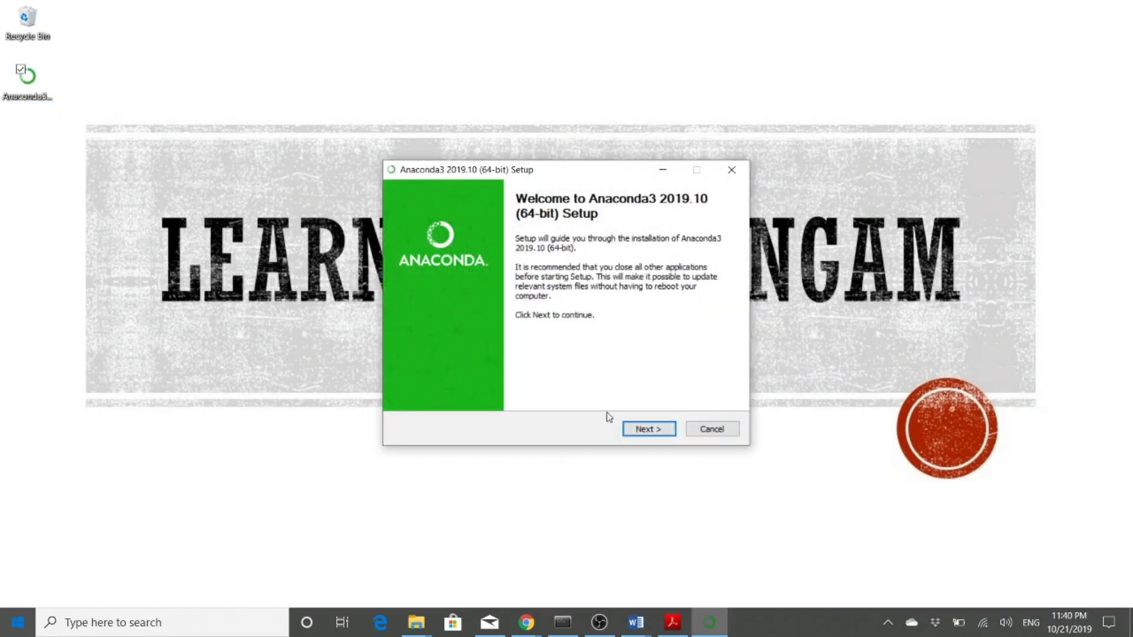
left_click(648, 436)
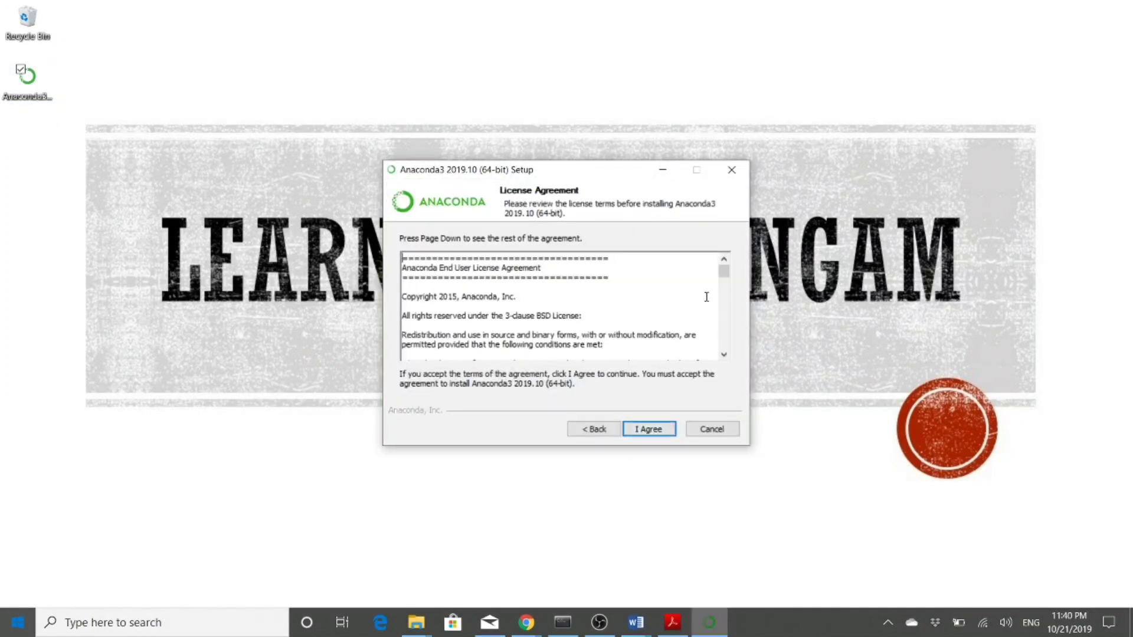
left_click_drag(730, 277, 726, 367)
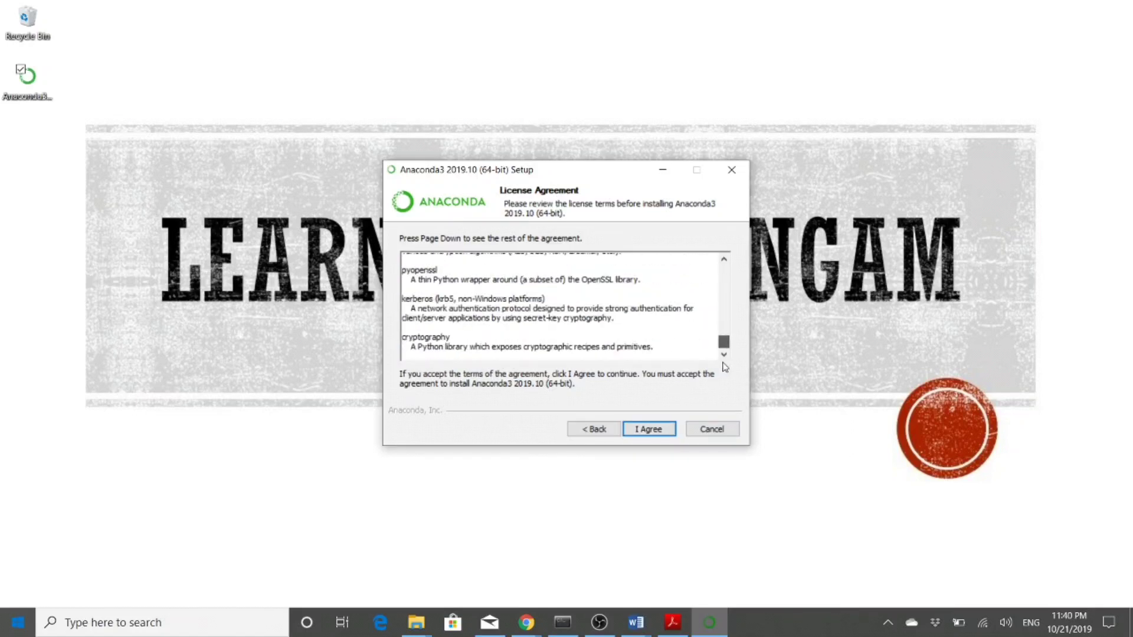
left_click(649, 427)
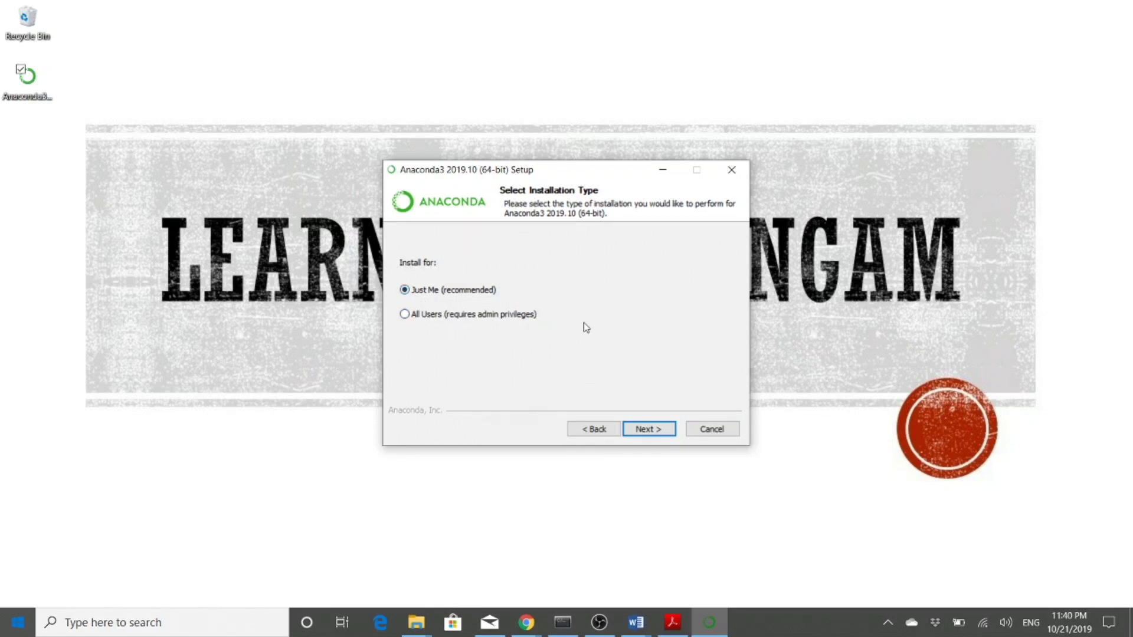
left_click(664, 433)
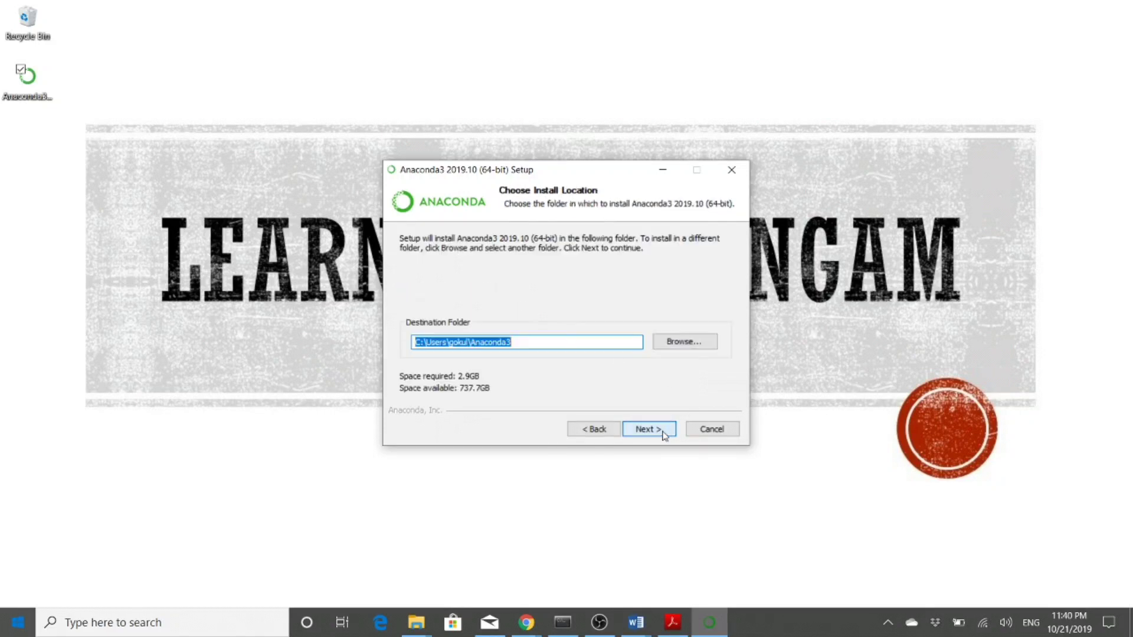
left_click(672, 341)
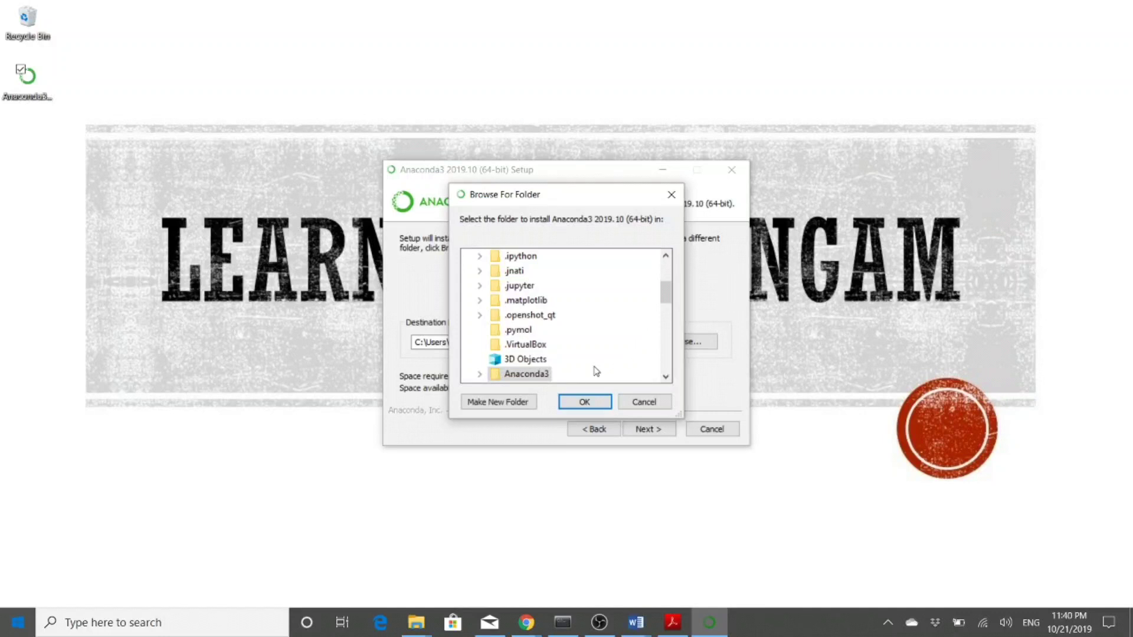
scroll(590, 307, "up", 3)
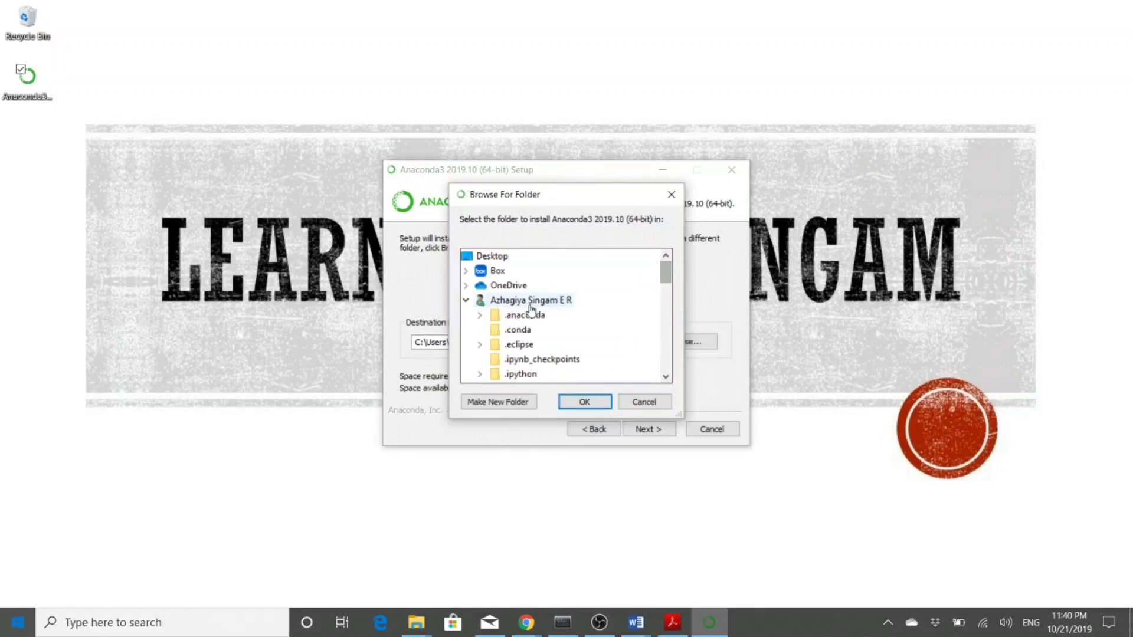
left_click(531, 300)
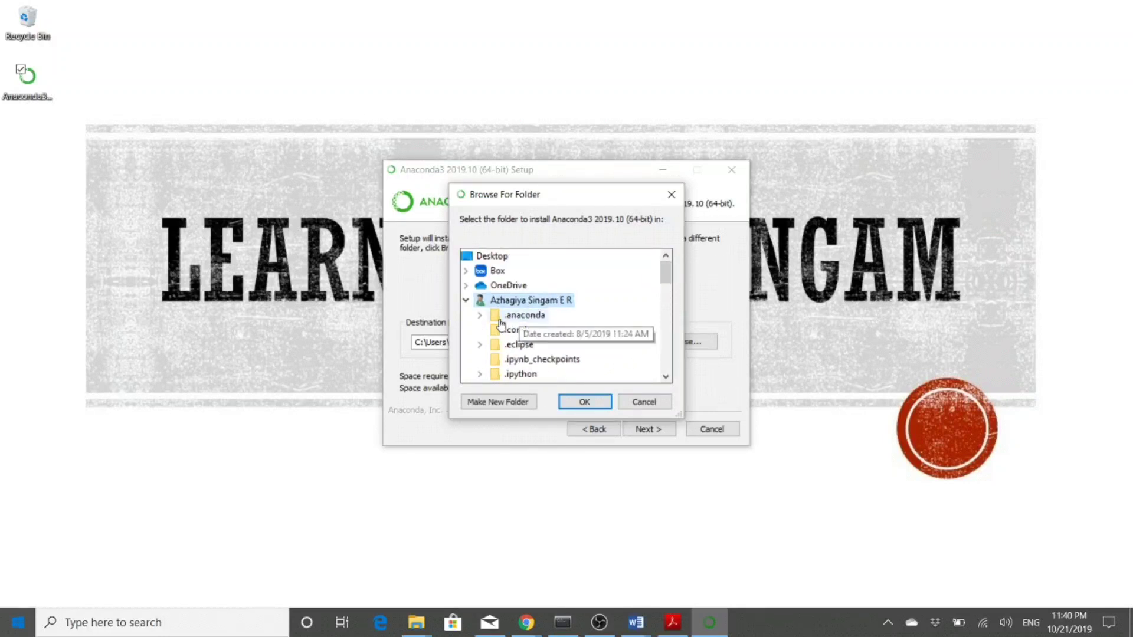
scroll(554, 360, "down", 3)
scroll(554, 369, "down", 5)
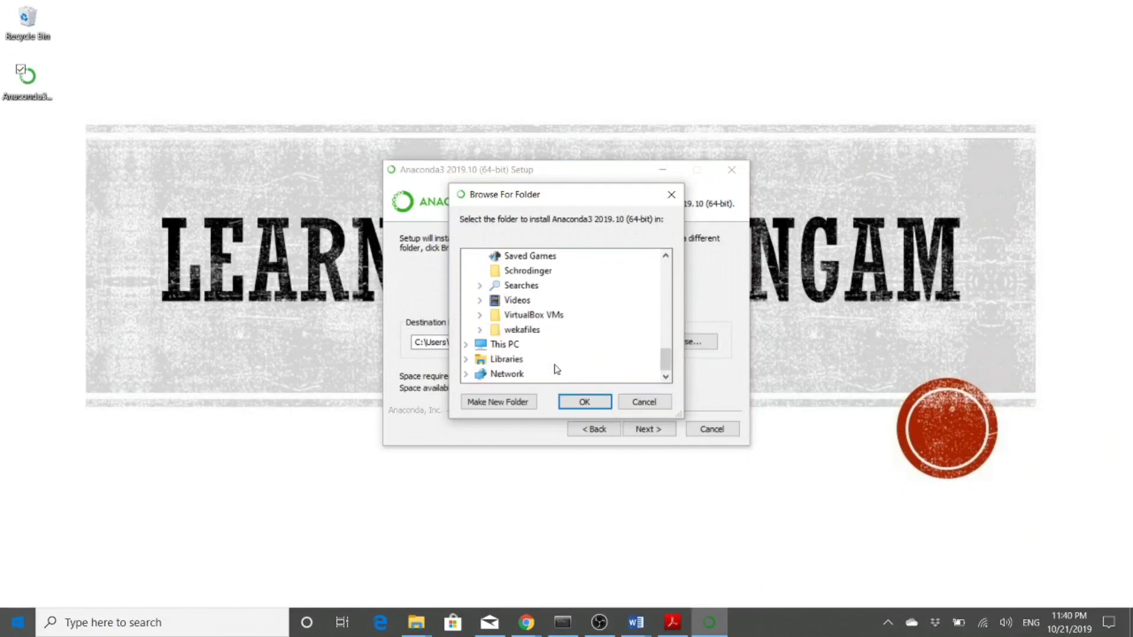
scroll(536, 369, "up", 3)
scroll(505, 367, "down", 3)
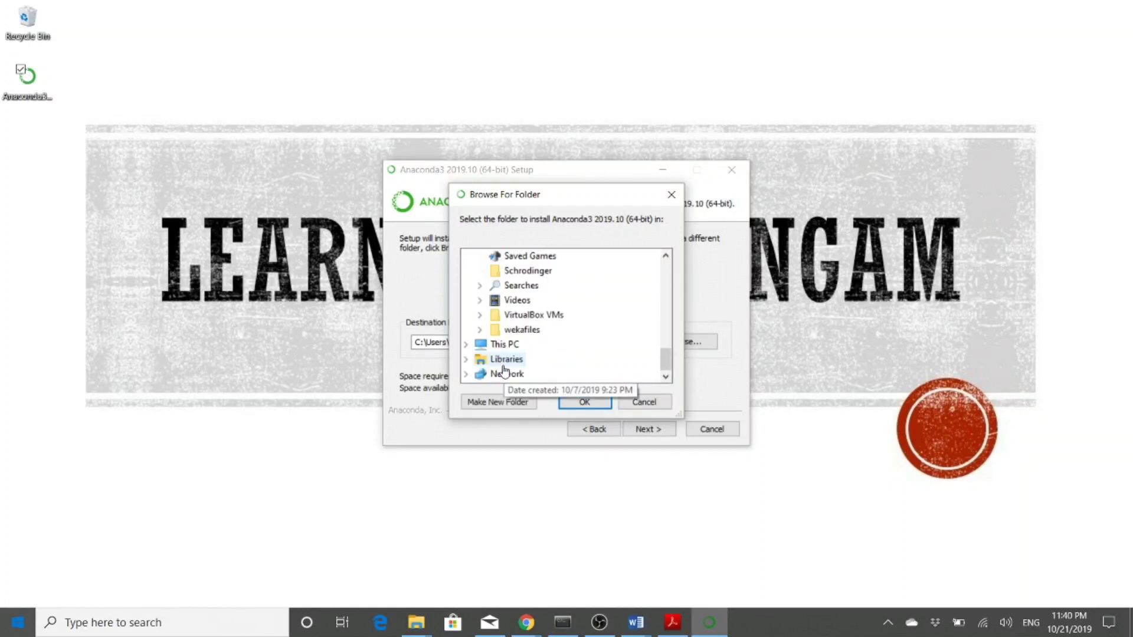
scroll(505, 370, "up", 5)
left_click(642, 402)
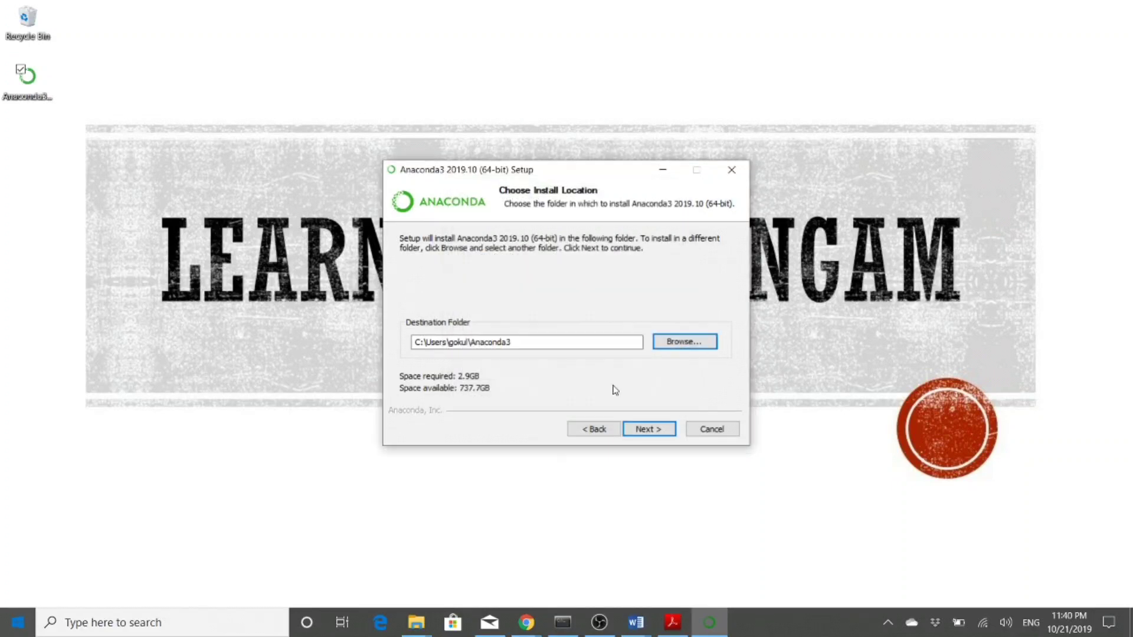
- Rename the destination folder to Anaconda3.7 and start the installation with both advanced options off, showing the installation details
left_click(562, 347)
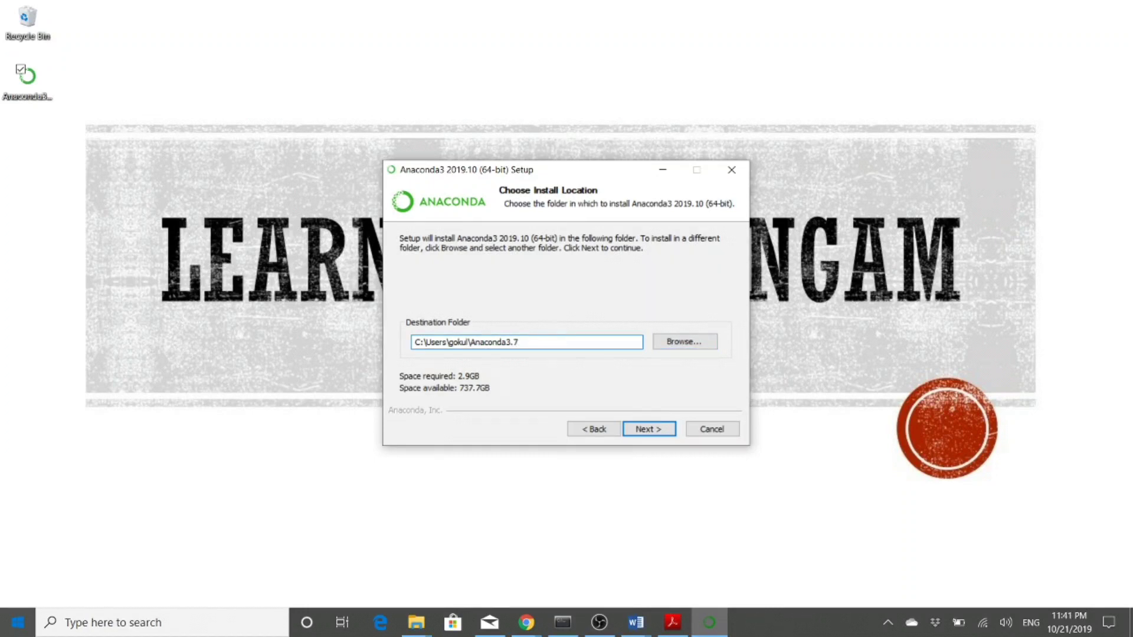
left_click(643, 433)
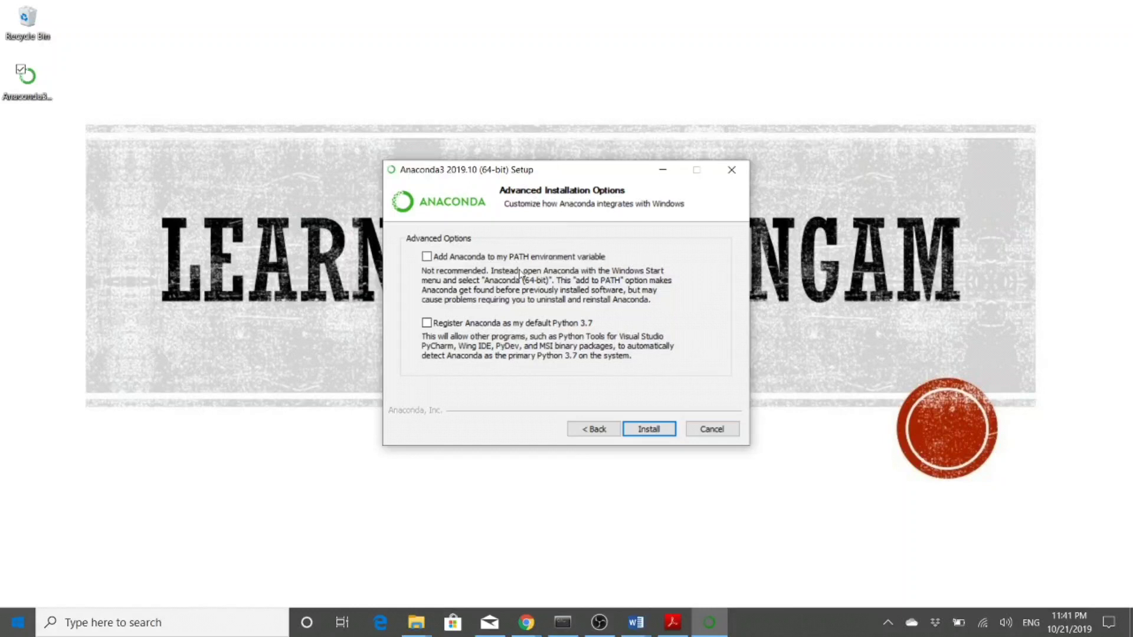
left_click(640, 434)
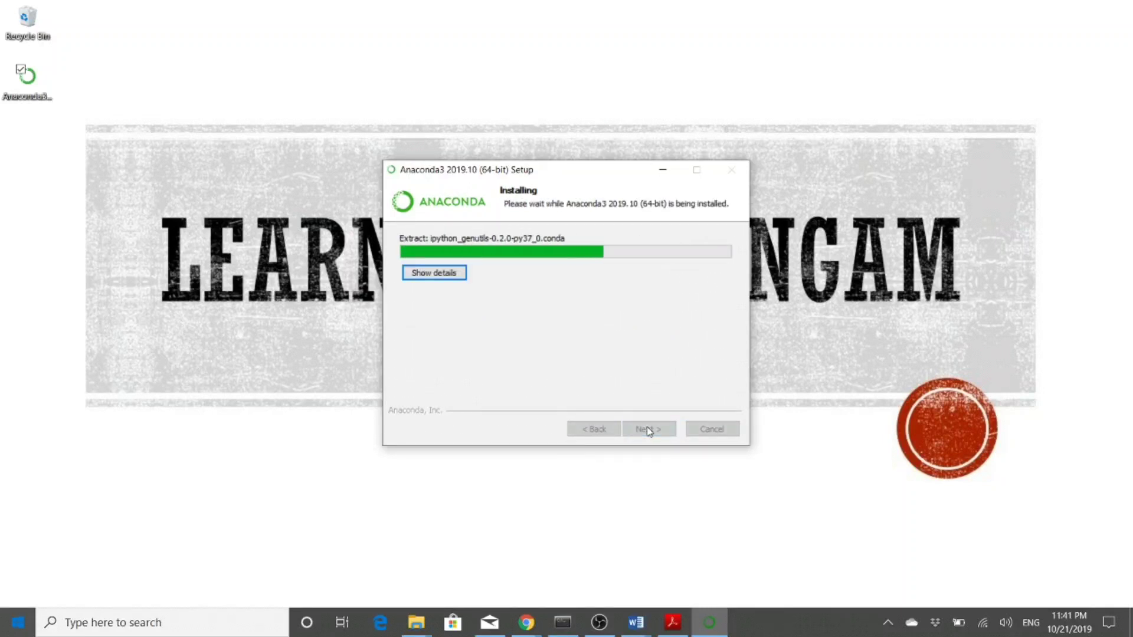
left_click(455, 276)
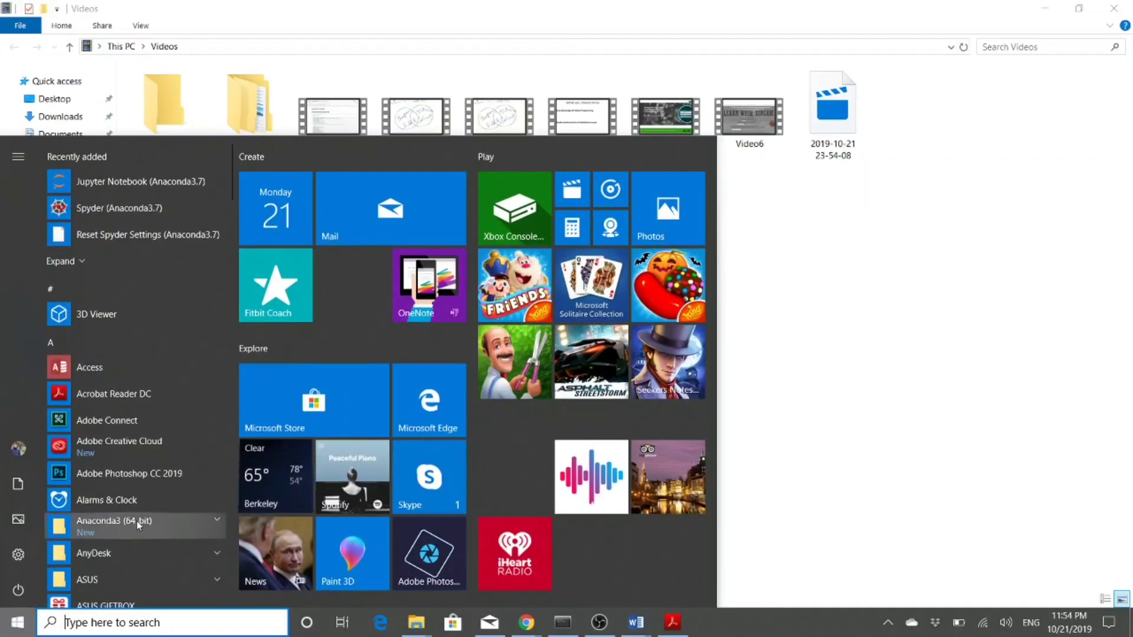
- Open Anaconda Navigator (Anaconda3.7), permanently dismissing its welcome message, and launch Jupyter Notebook from it
left_click(209, 520)
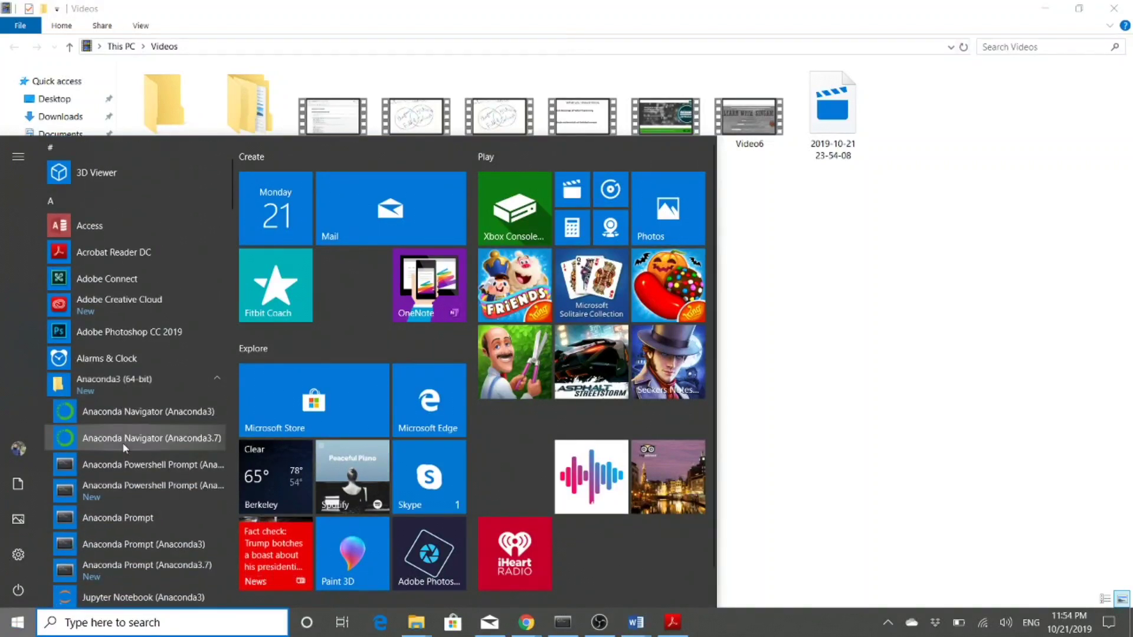
left_click(131, 438)
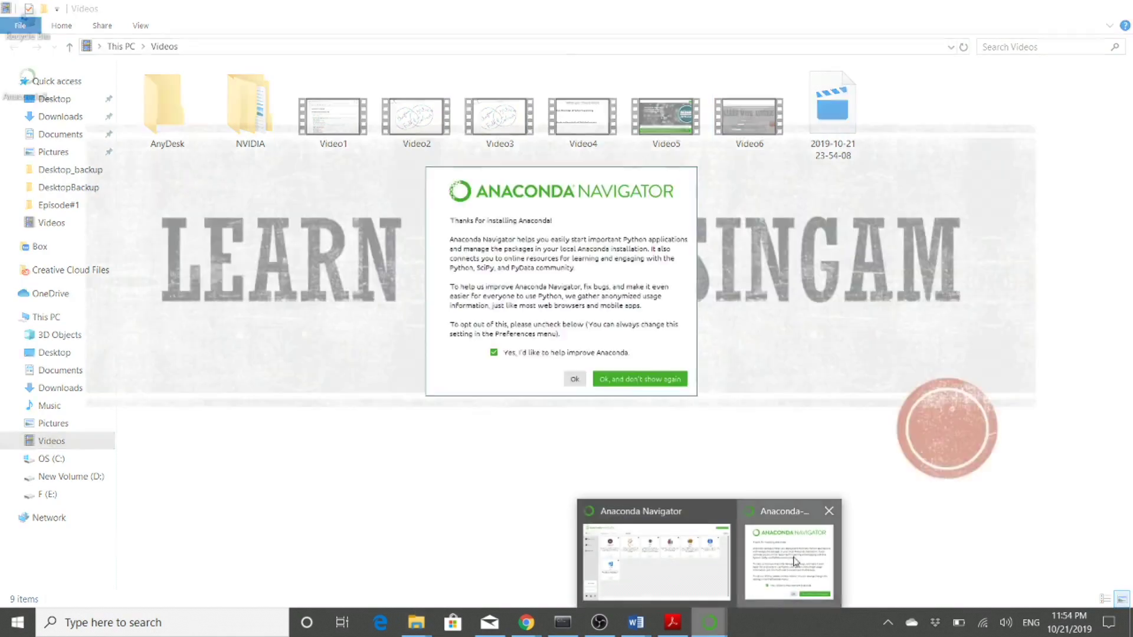
left_click(784, 557)
left_click(642, 378)
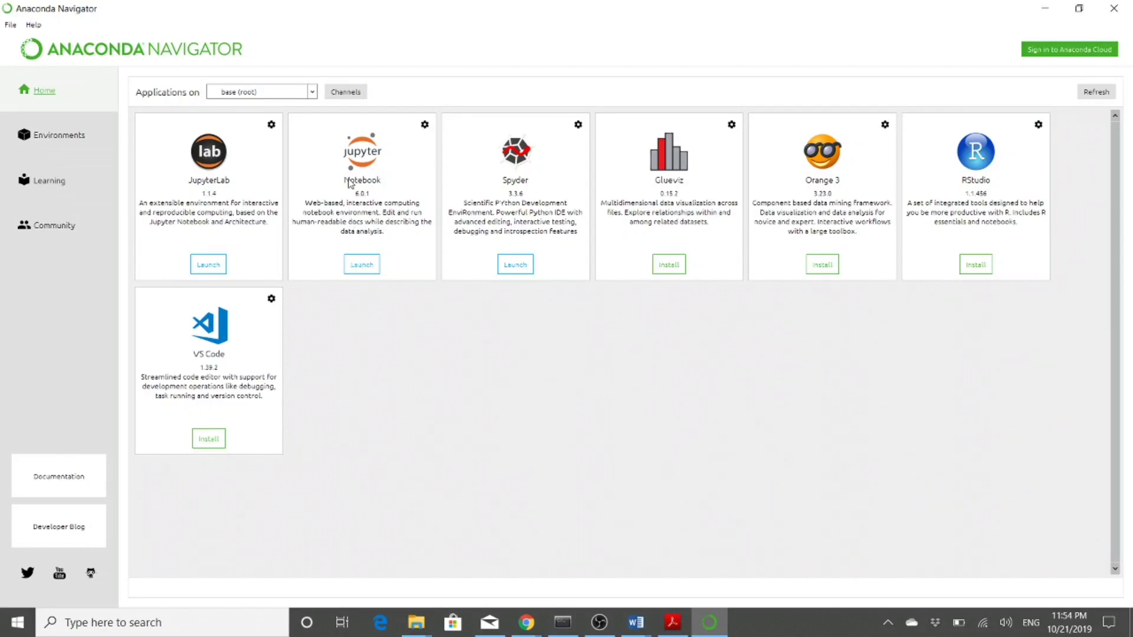
left_click(363, 266)
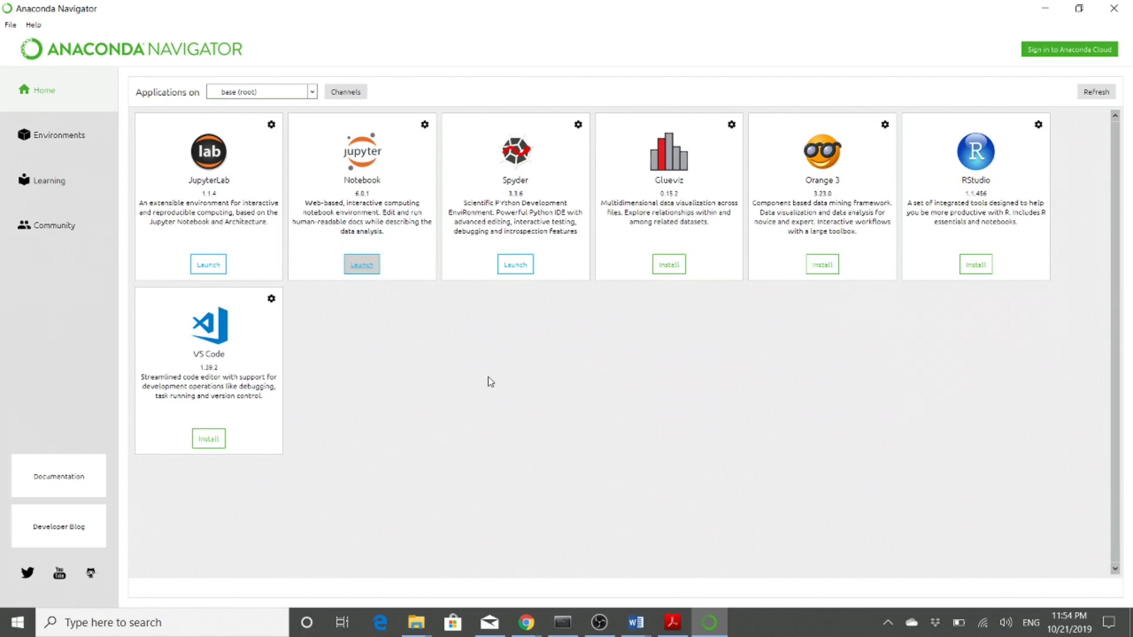
- Open the environments page and look through the packages installed in base (root)
left_click(64, 137)
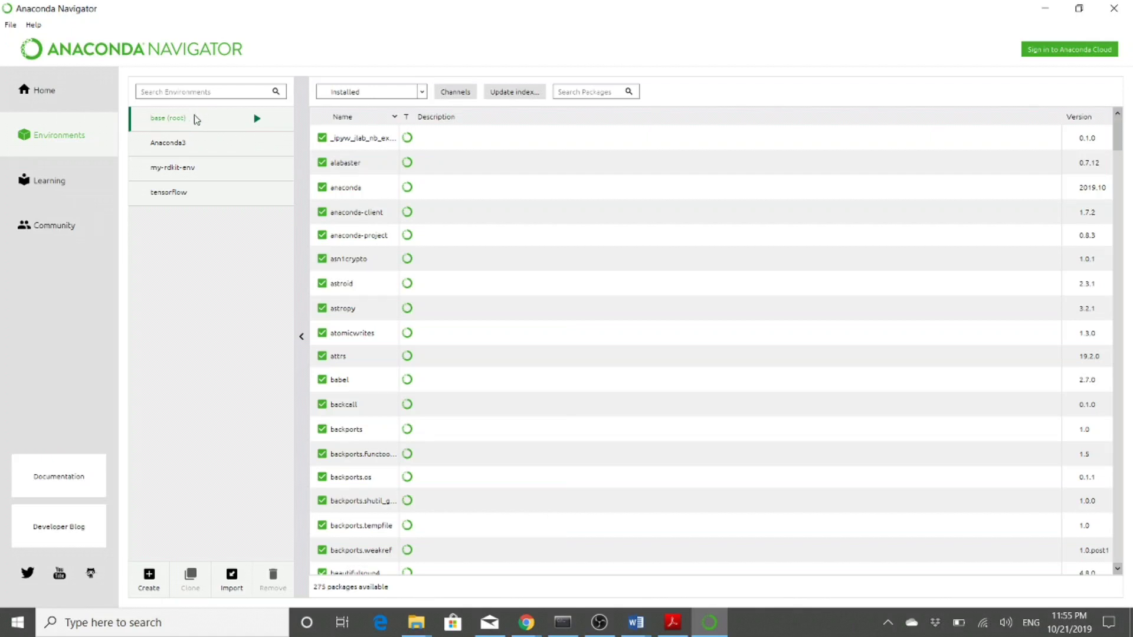
scroll(455, 400, "down", 8)
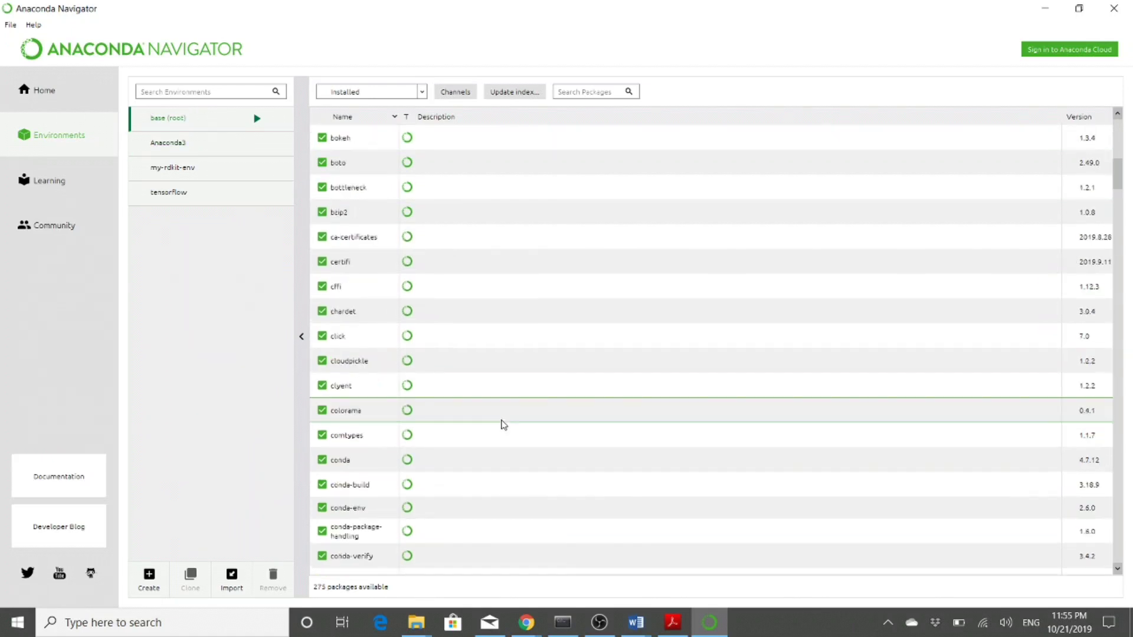
scroll(490, 437, "up", 8)
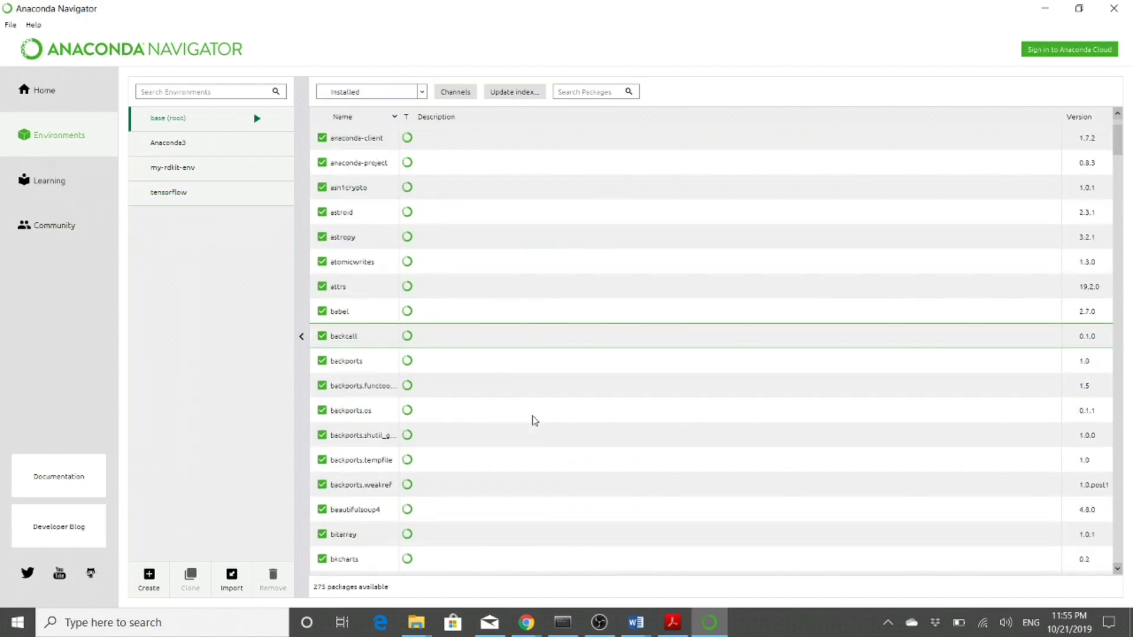
scroll(535, 420, "down", 20)
- Filter the base (root) package list by Not installed, by Updatable, and back to Installed
left_click(393, 91)
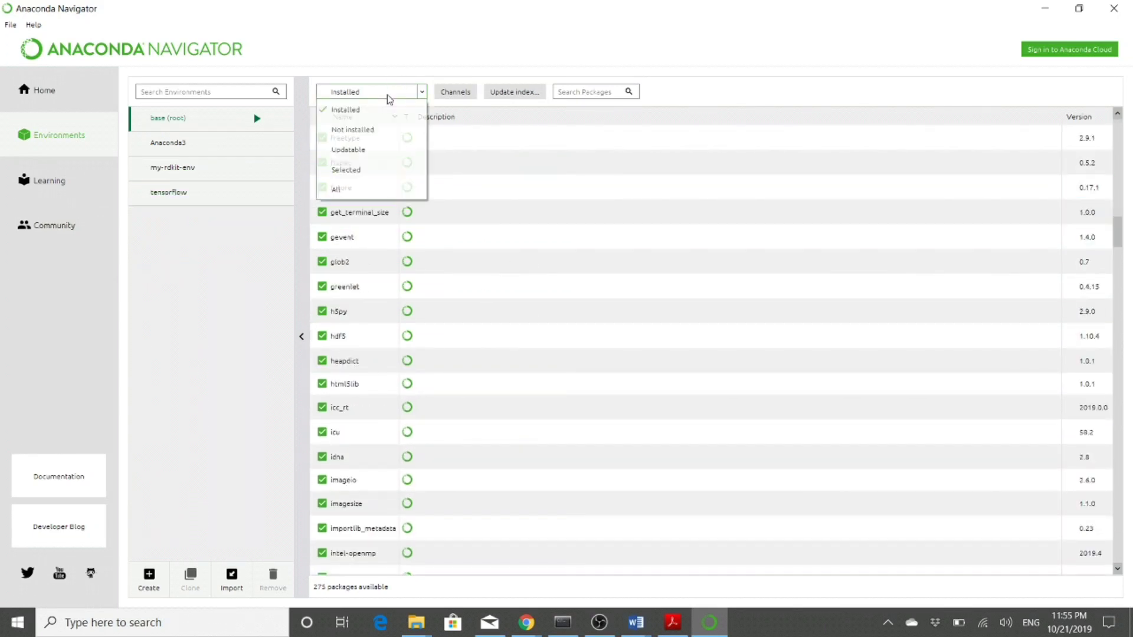
left_click(364, 130)
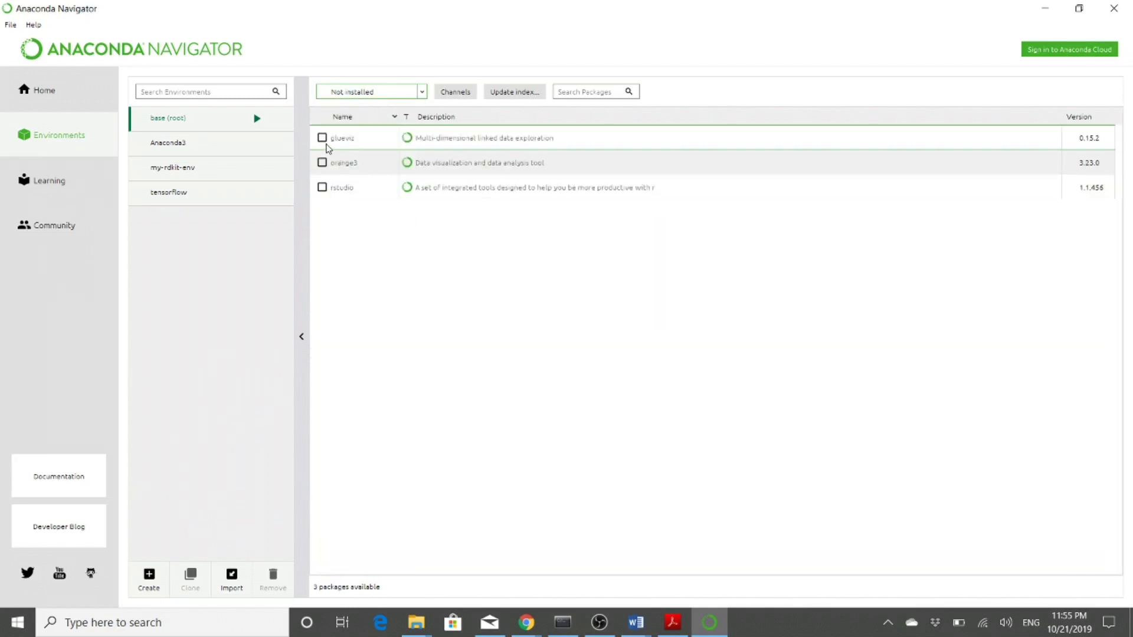
left_click(376, 95)
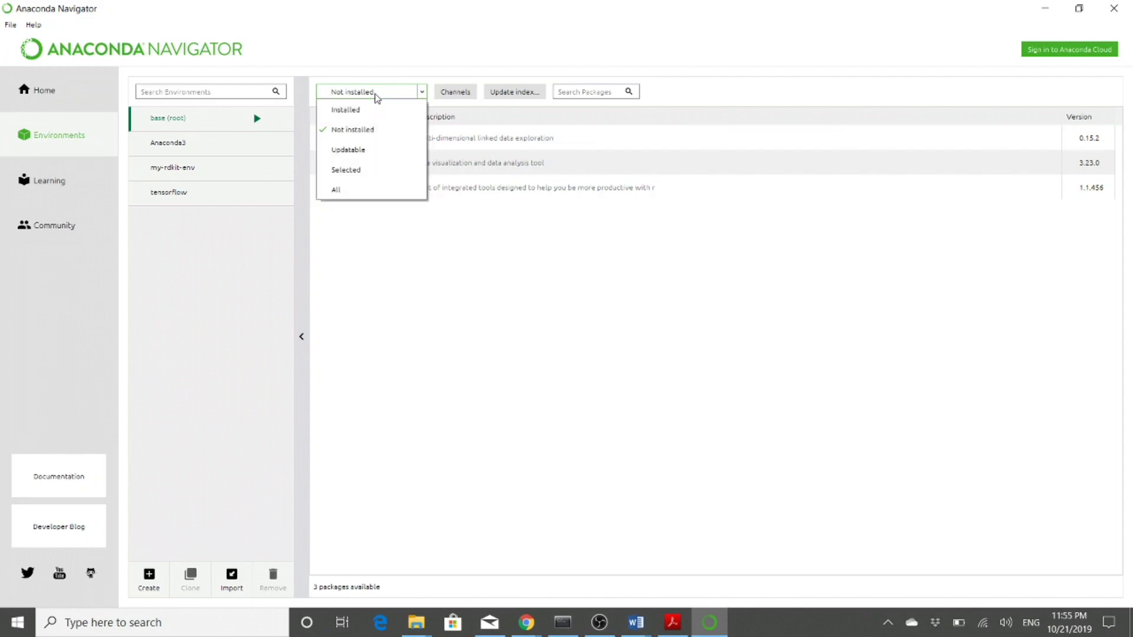
left_click(370, 156)
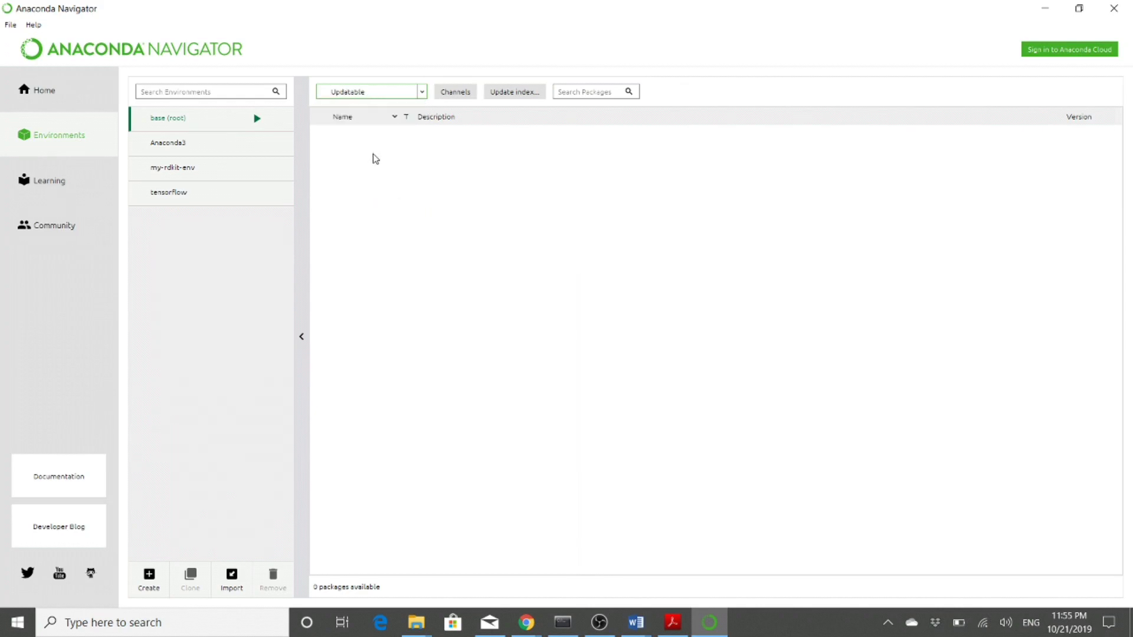
left_click(342, 94)
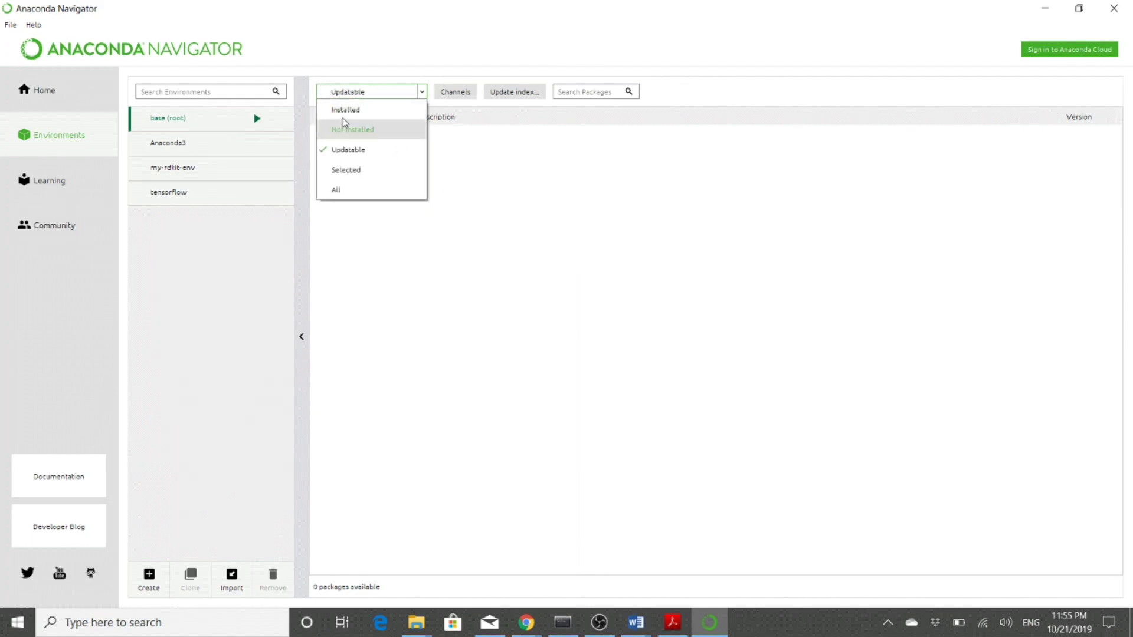
left_click(345, 110)
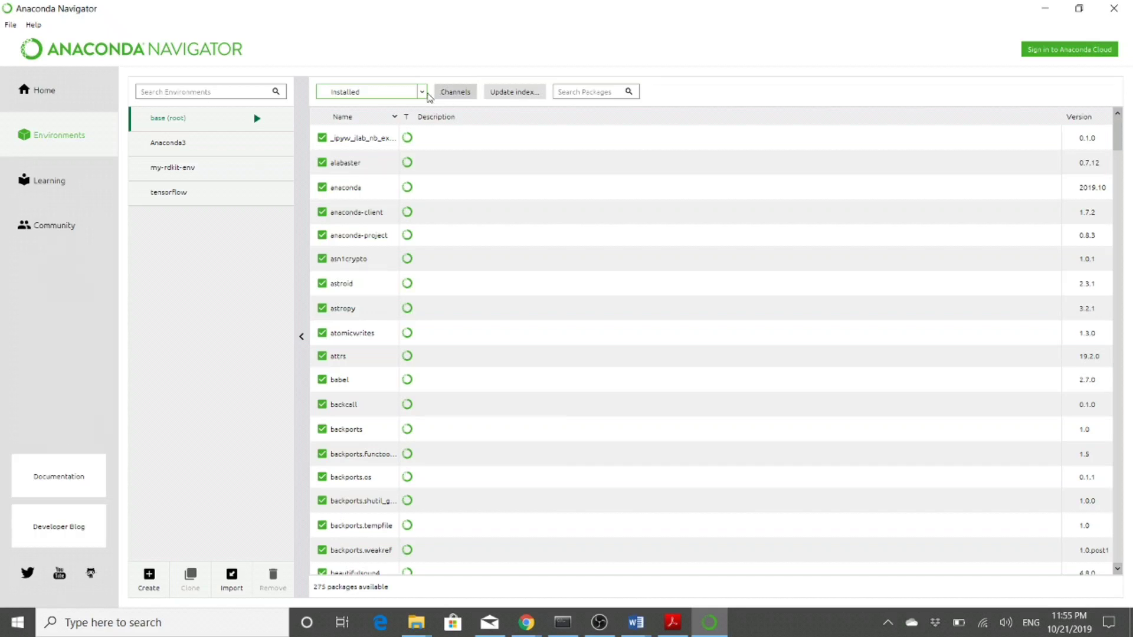
- Browse further through the list of installed packages and activate the package search field
scroll(467, 411, "down", 6)
scroll(467, 412, "down", 10)
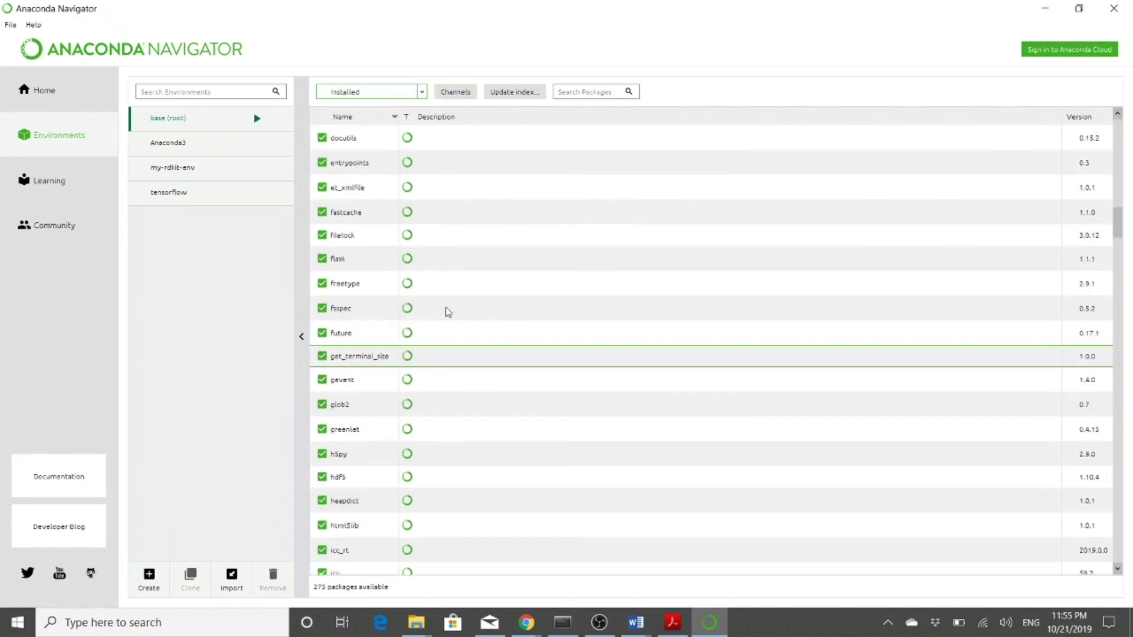
left_click(593, 92)
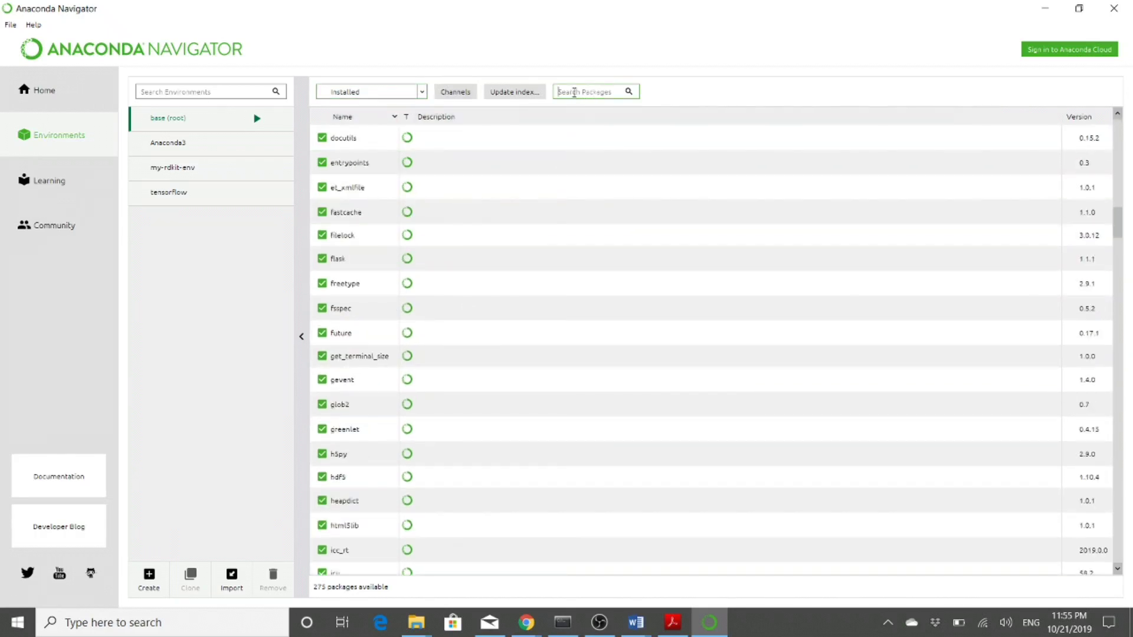
scroll(455, 357, "up", 10)
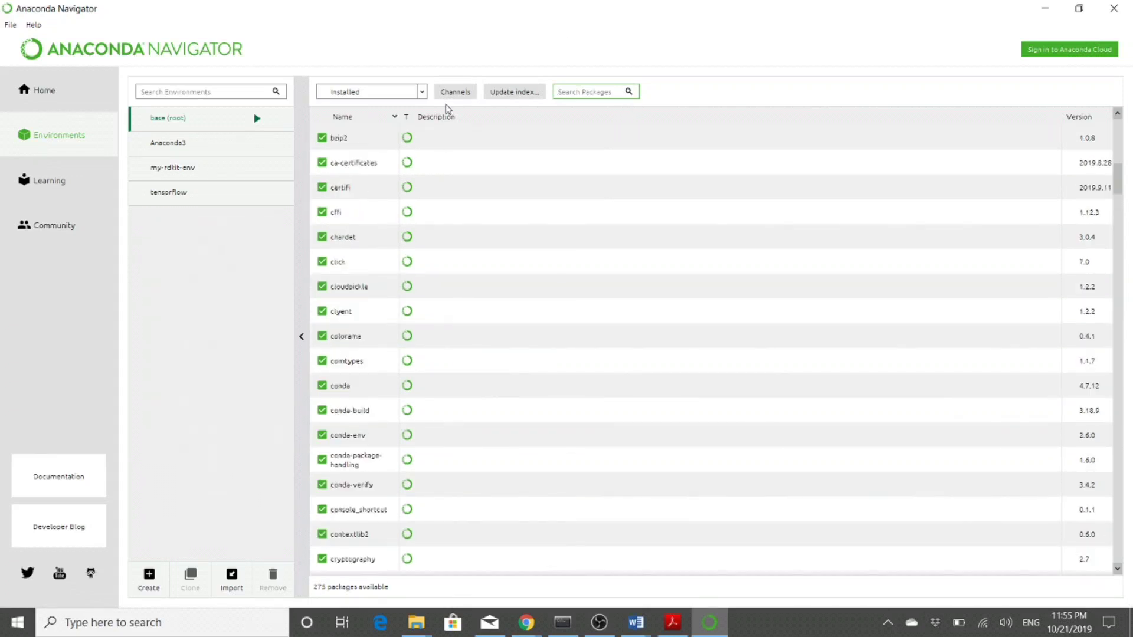
- Show the Not installed packages of base (root), return to the Installed filter, and look through that list again
left_click(414, 93)
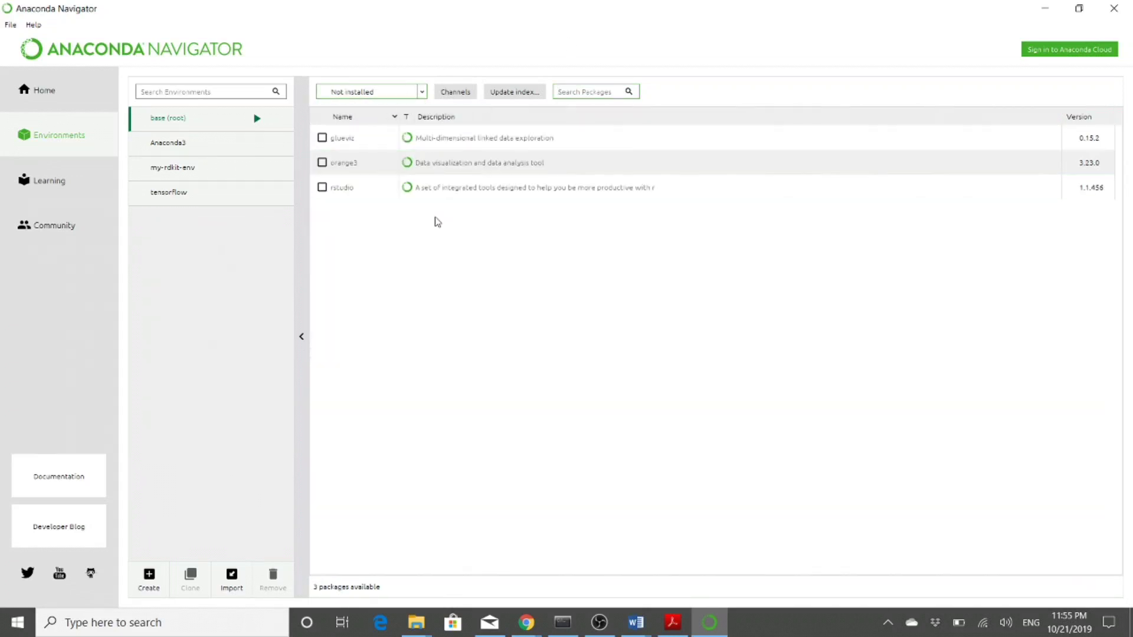
left_click(342, 92)
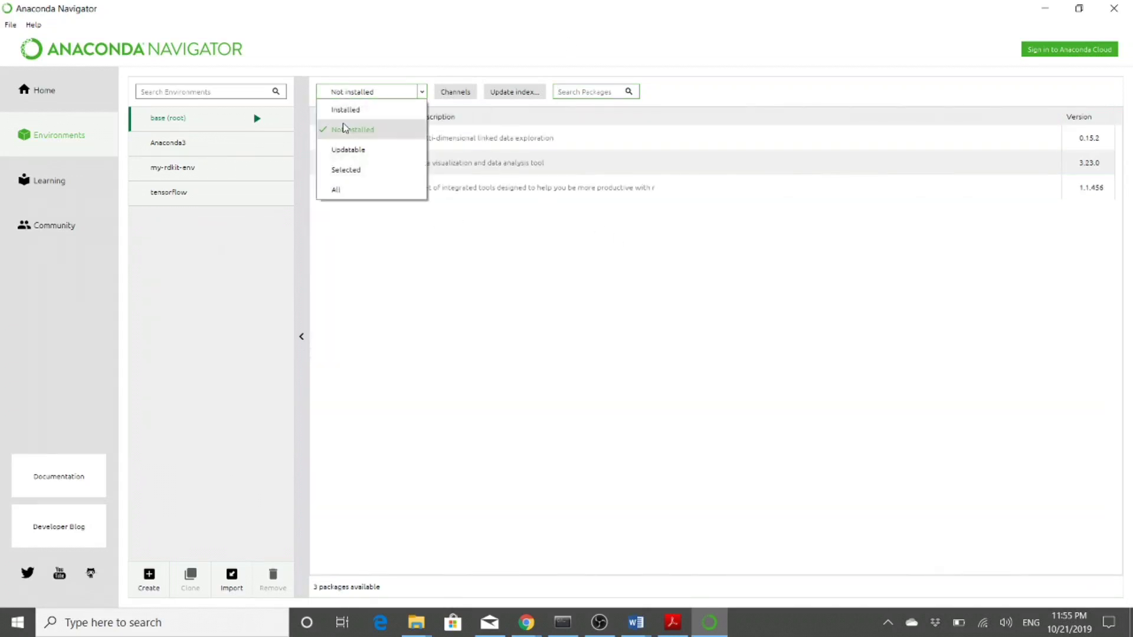
left_click(342, 110)
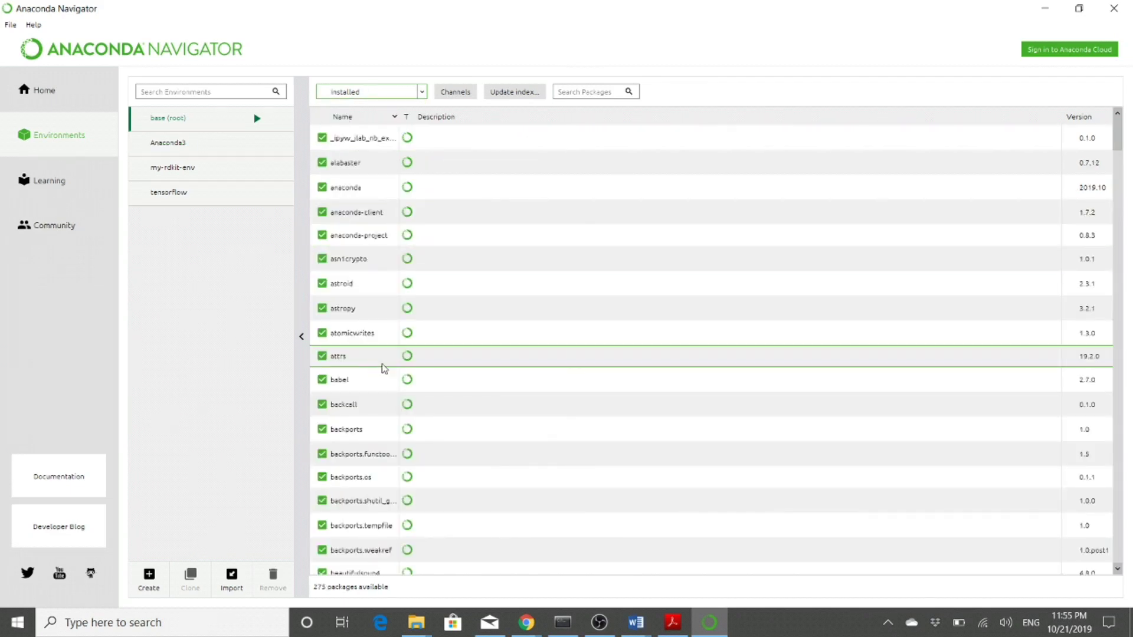
scroll(381, 371, "down", 20)
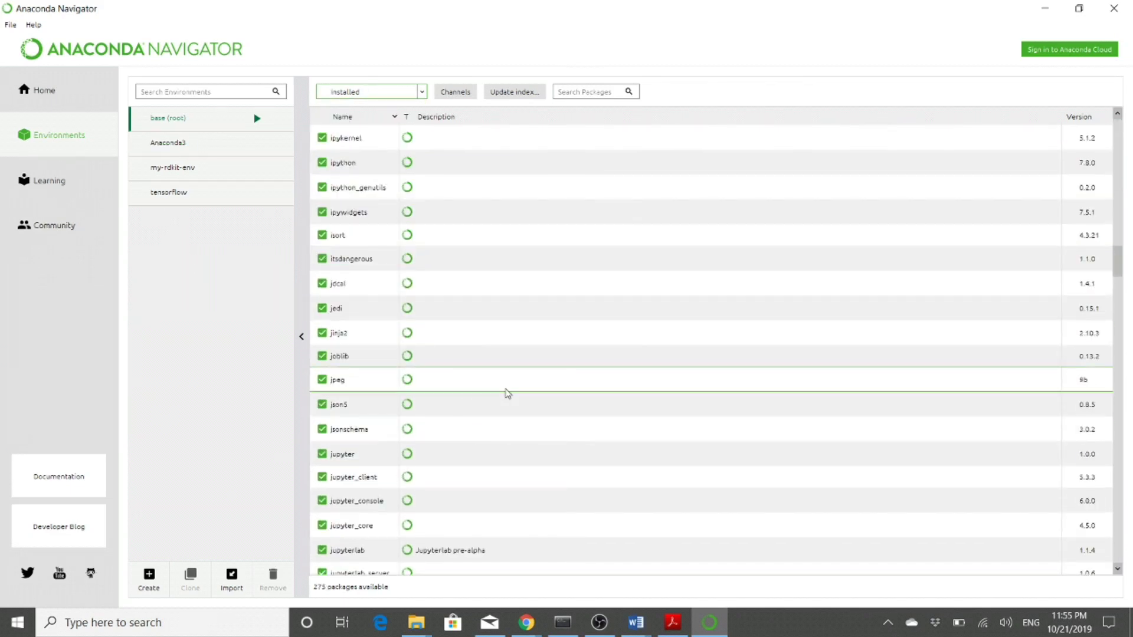
scroll(519, 413, "up", 20)
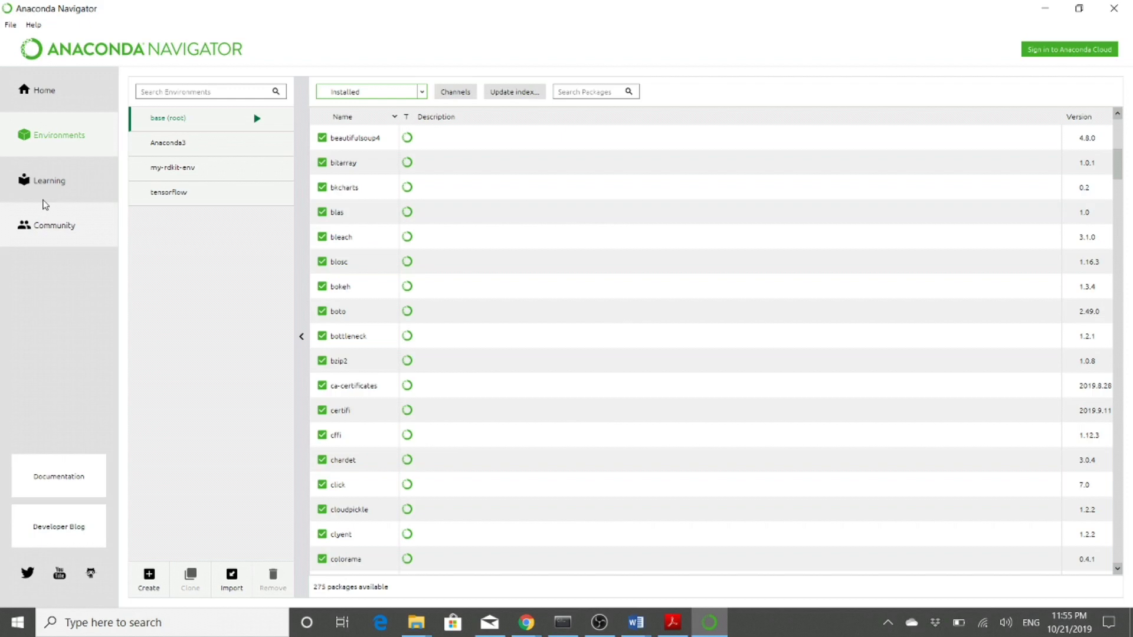
- Launch Jupyter Notebook from Anaconda Navigator's home page and switch to its file page in Chrome
left_click(79, 100)
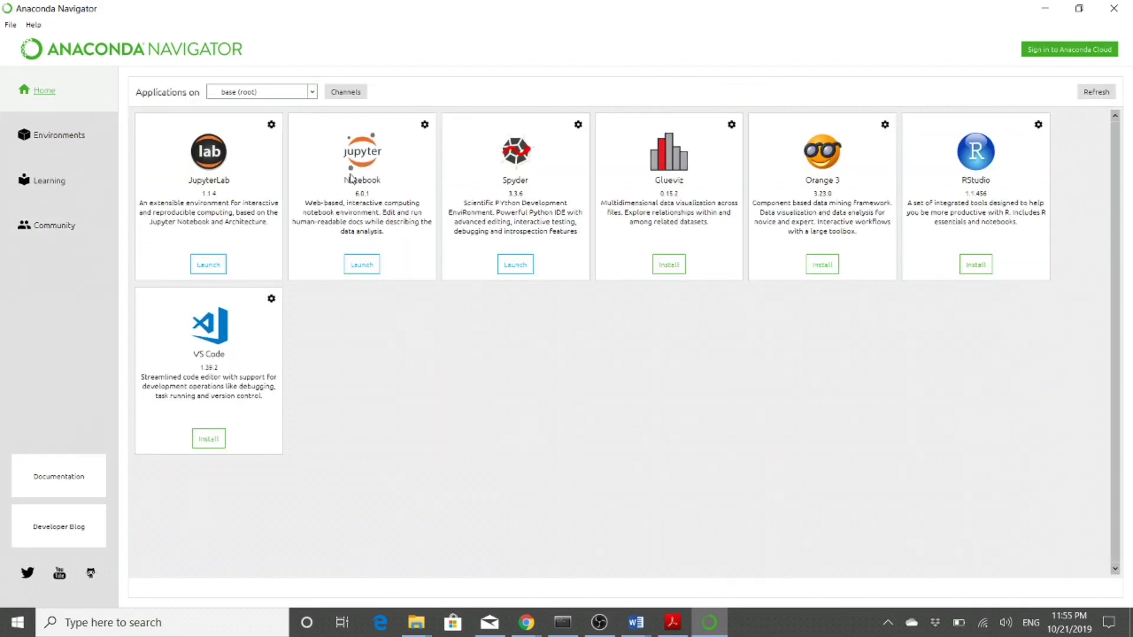
left_click(364, 269)
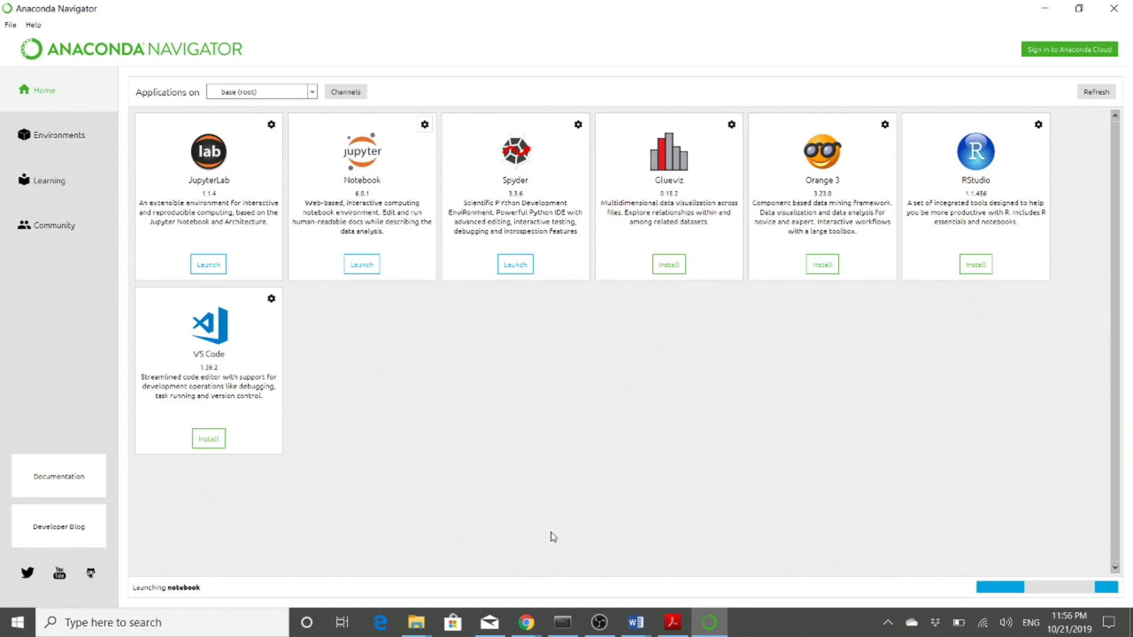
left_click(527, 622)
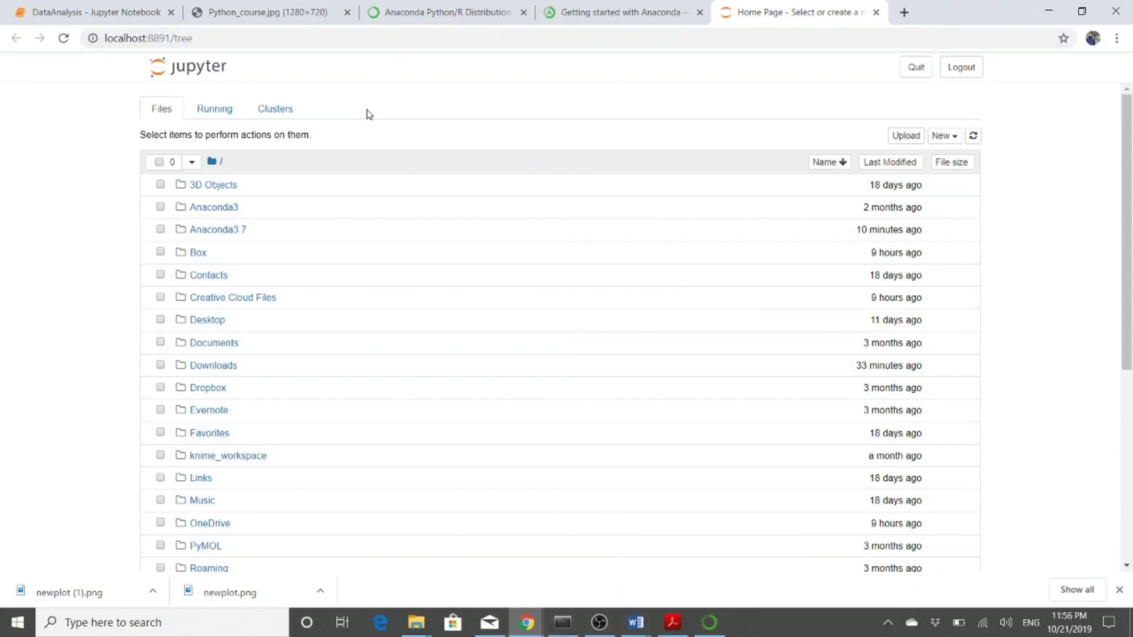
- Open Anaconda Powershell Prompt (Anaconda3.7), run "ipython notebook" to start another Jupyter server, and check the prompt's output before returning to Chrome
left_click(10, 623)
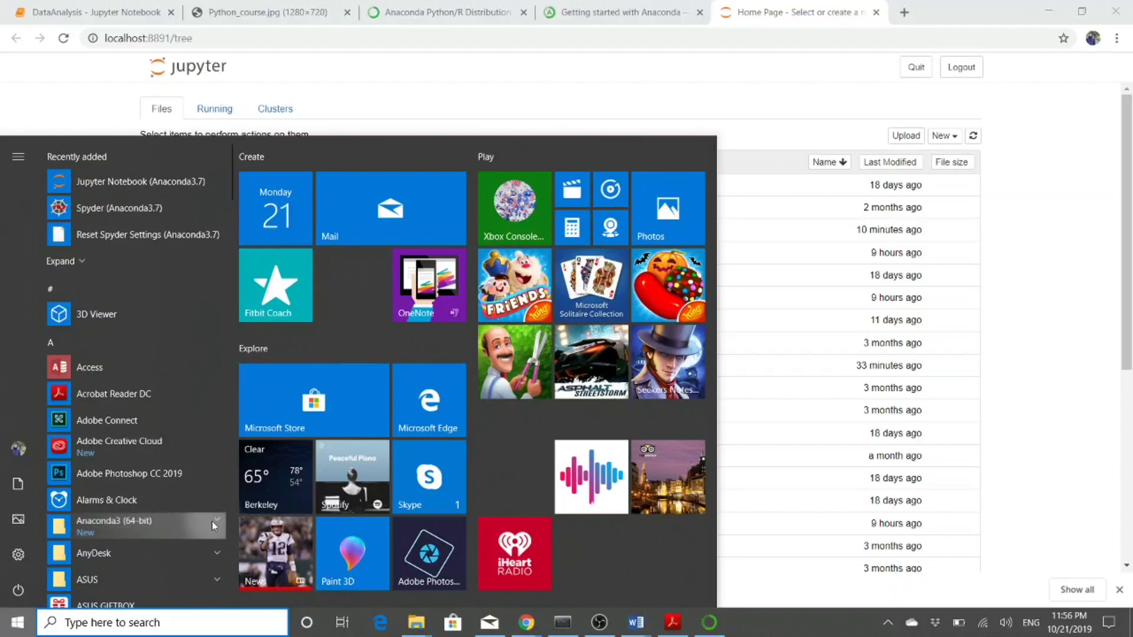
left_click(211, 521)
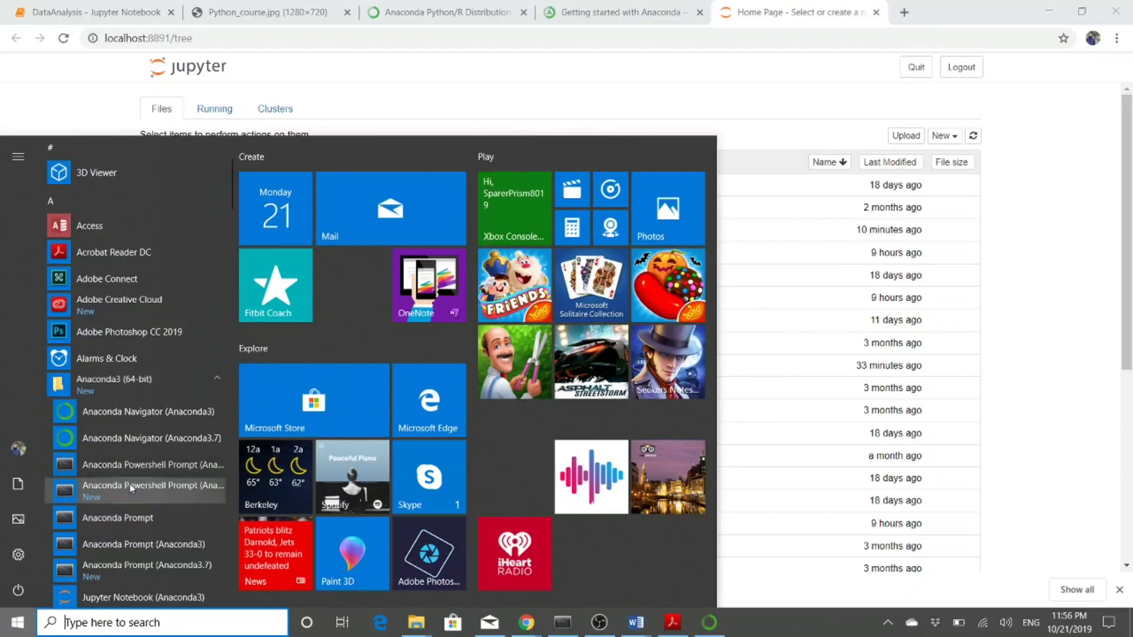
left_click(169, 487)
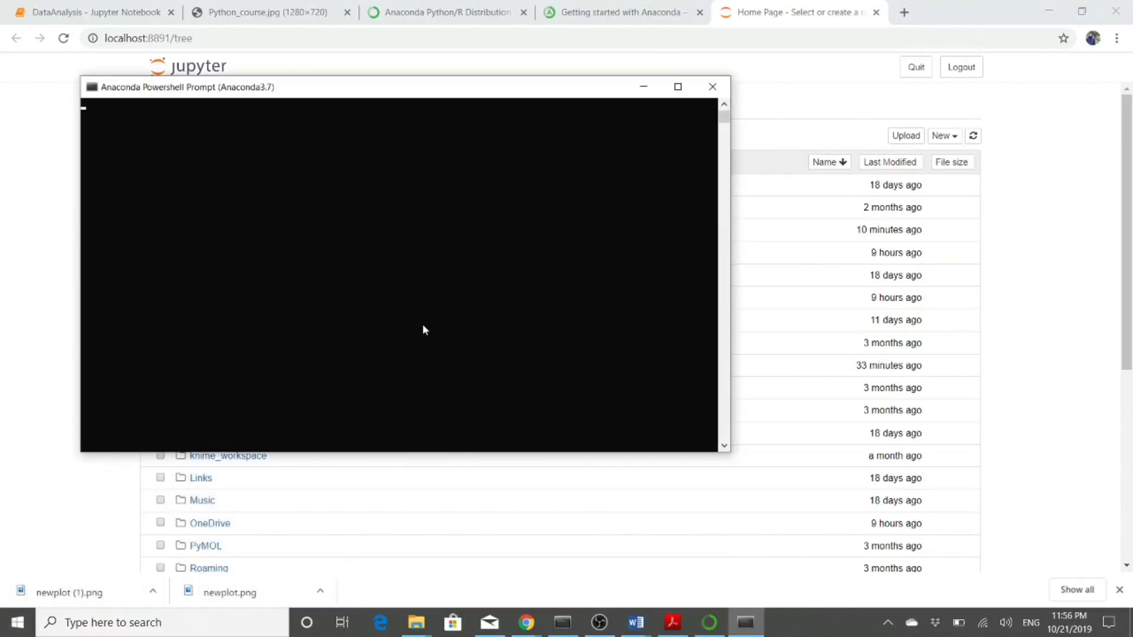
left_click_drag(374, 91, 494, 98)
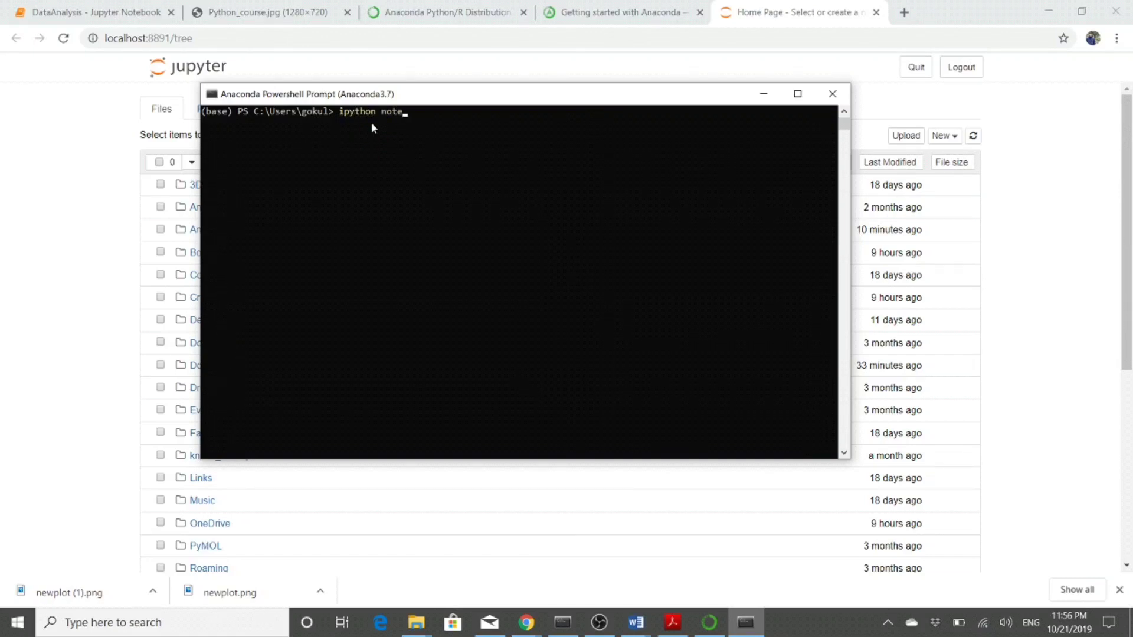
type("book")
key("Return")
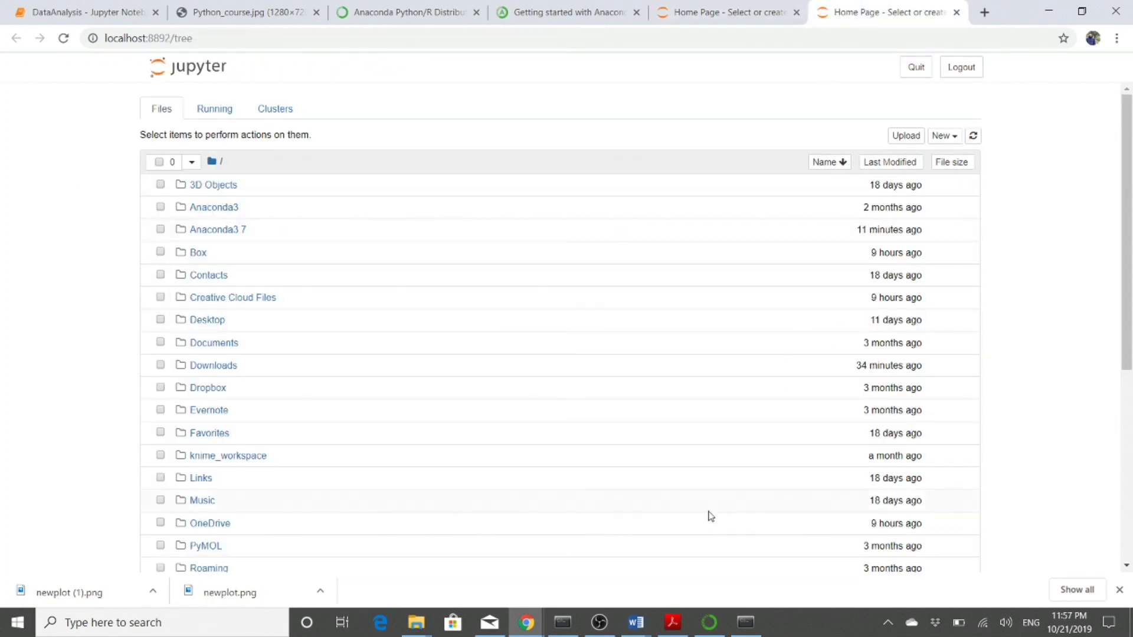
left_click(748, 622)
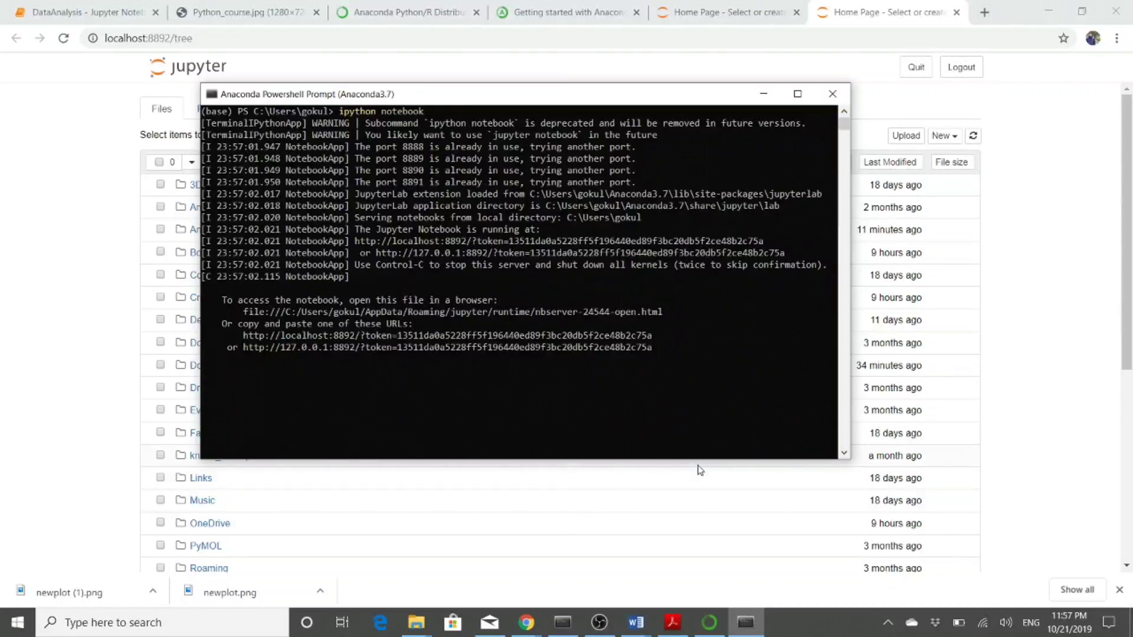
left_click(1026, 392)
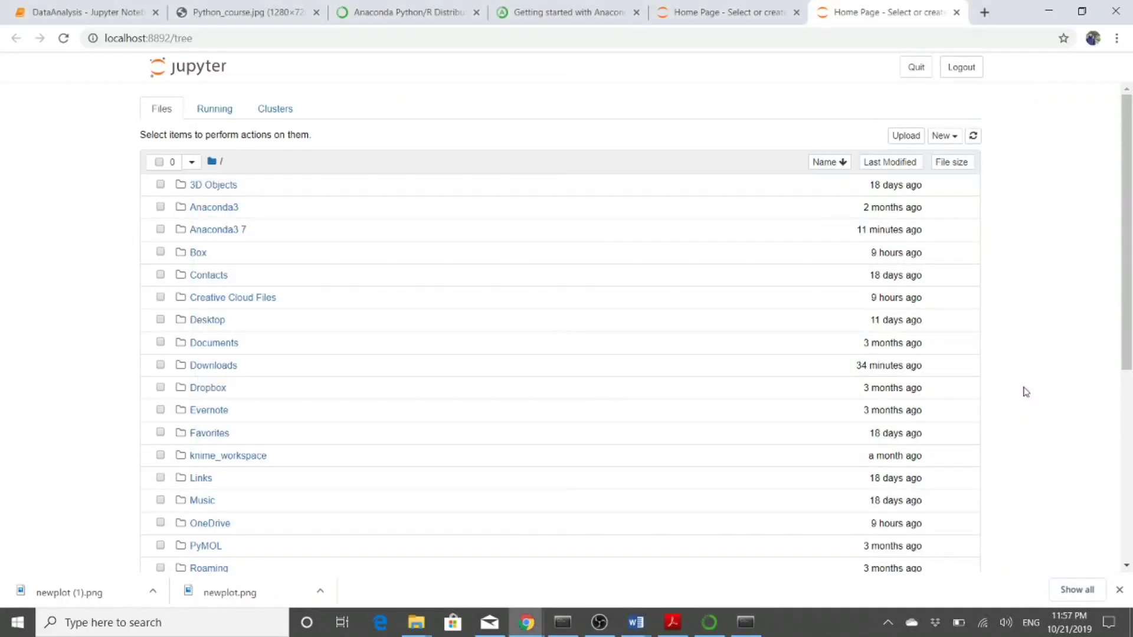
- Switch to the Jupyter file page at localhost:8891 and open the choices for creating a new notebook or file
left_click(762, 9)
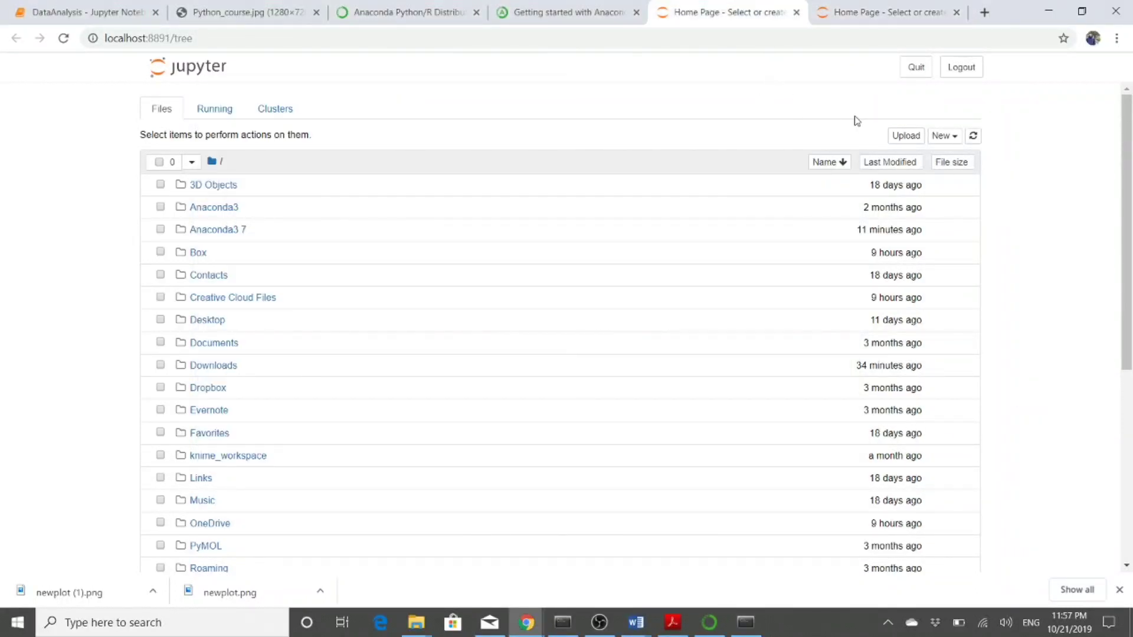
left_click(946, 137)
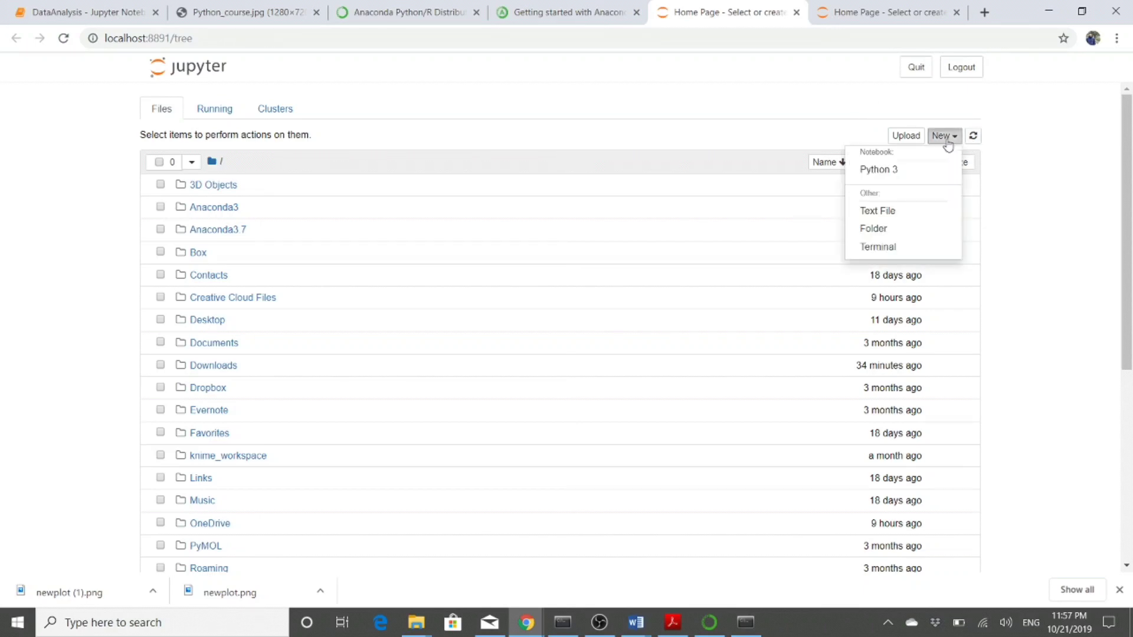